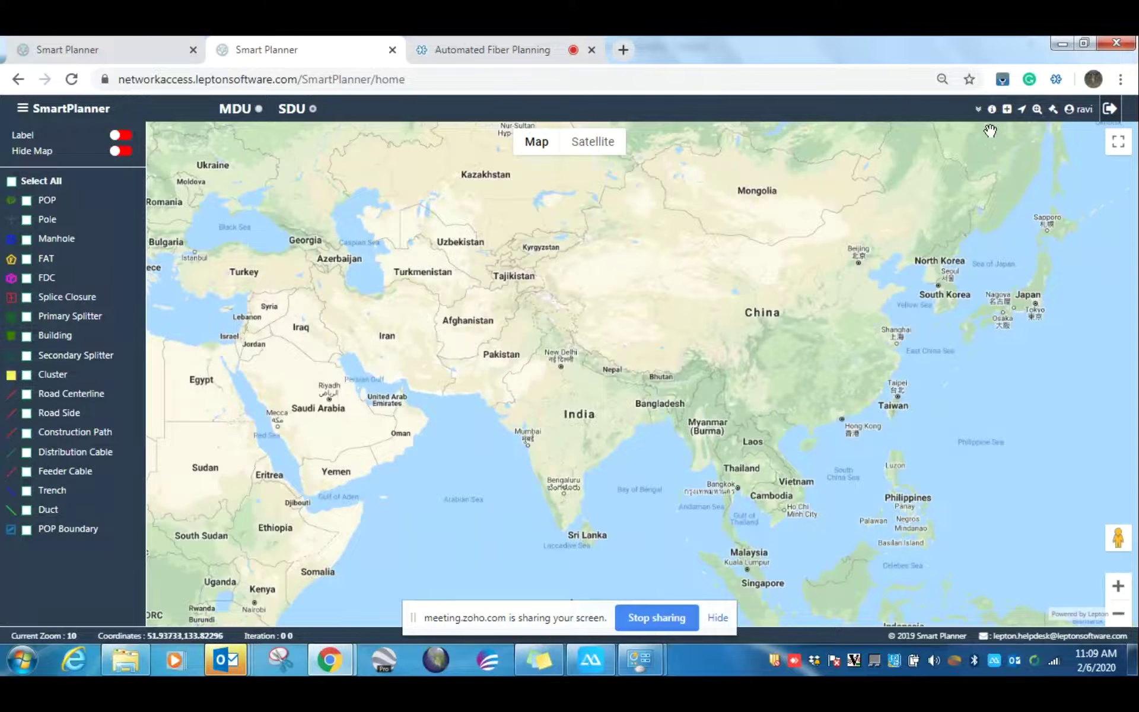
Load the saved plan webinar_1 and hide the Saved Plans list.
click(1008, 111)
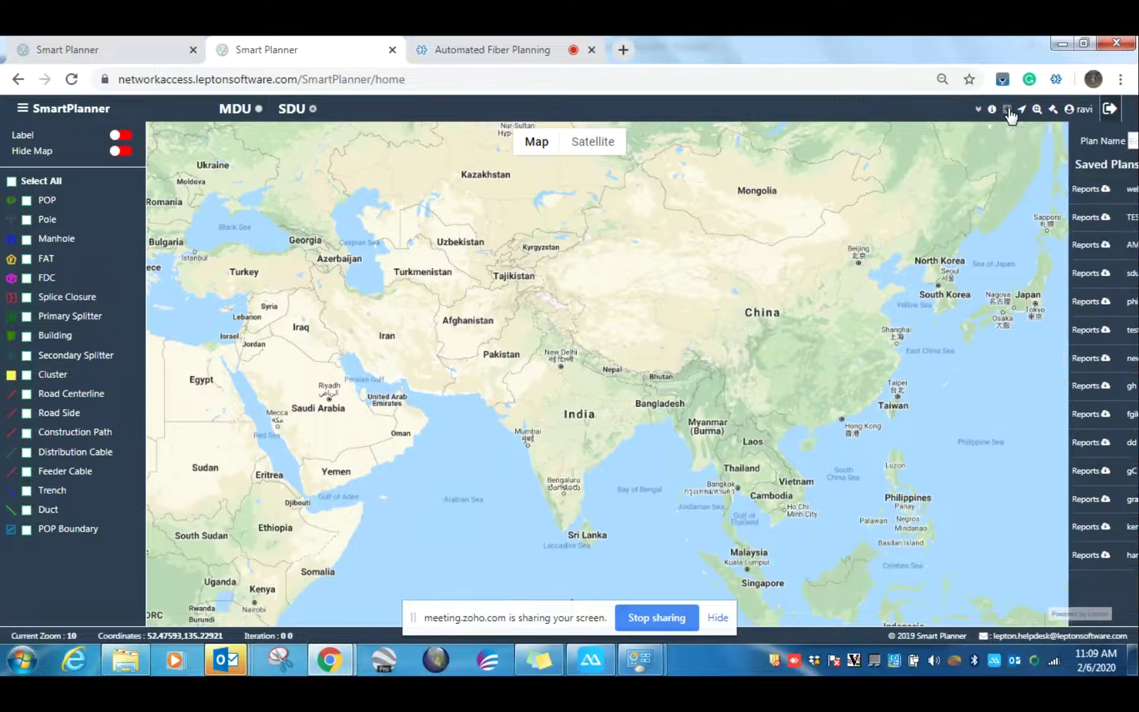
click(980, 189)
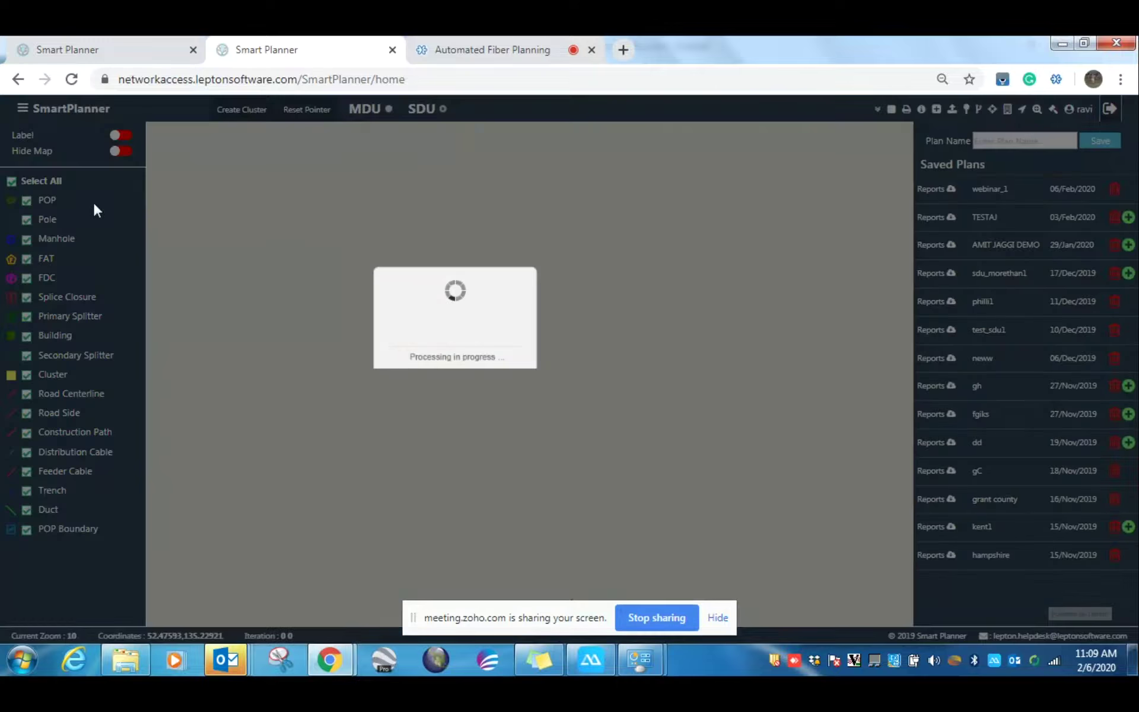
click(24, 185)
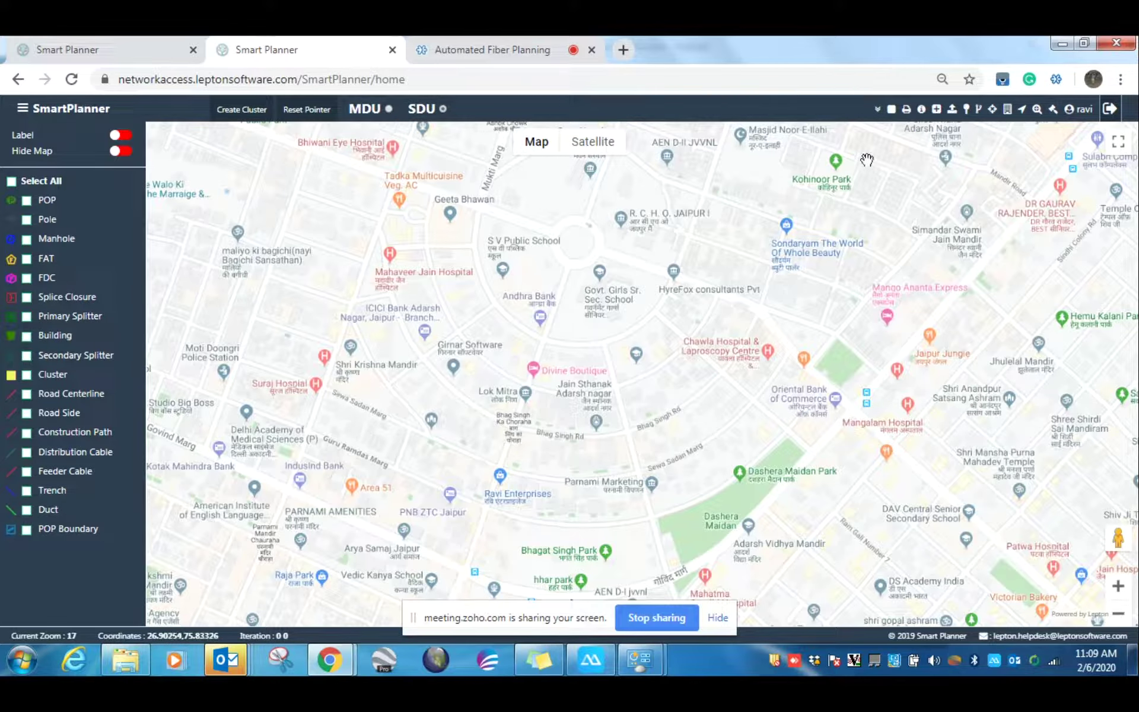
click(952, 109)
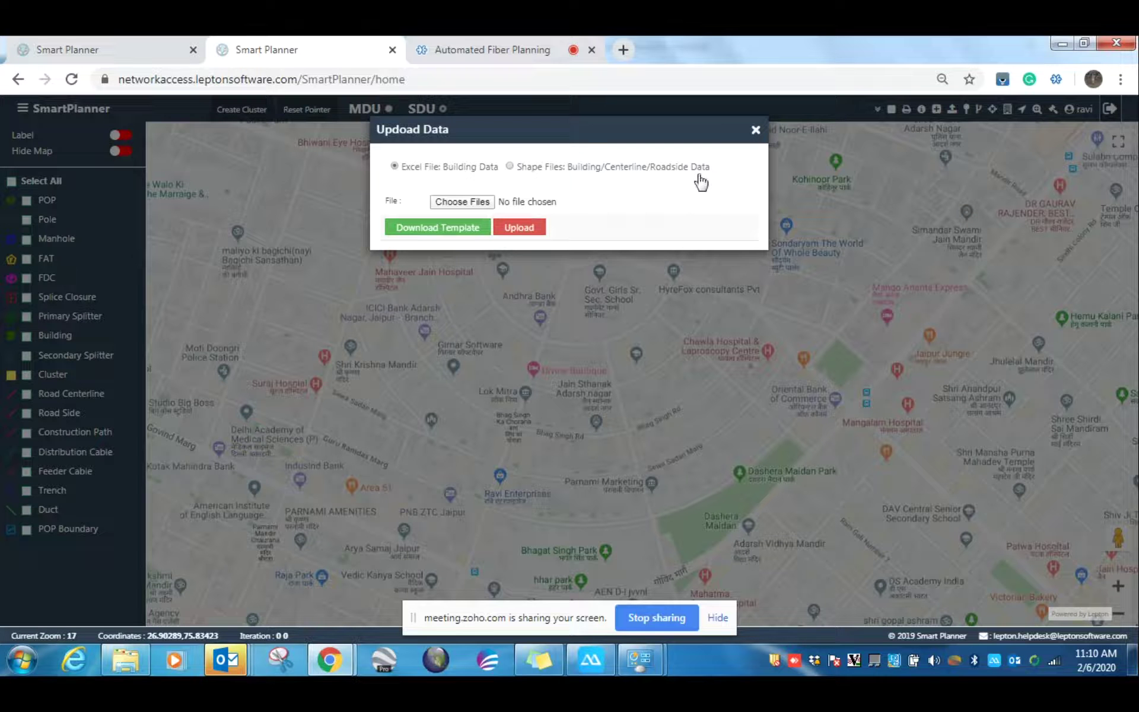
click(510, 166)
click(755, 131)
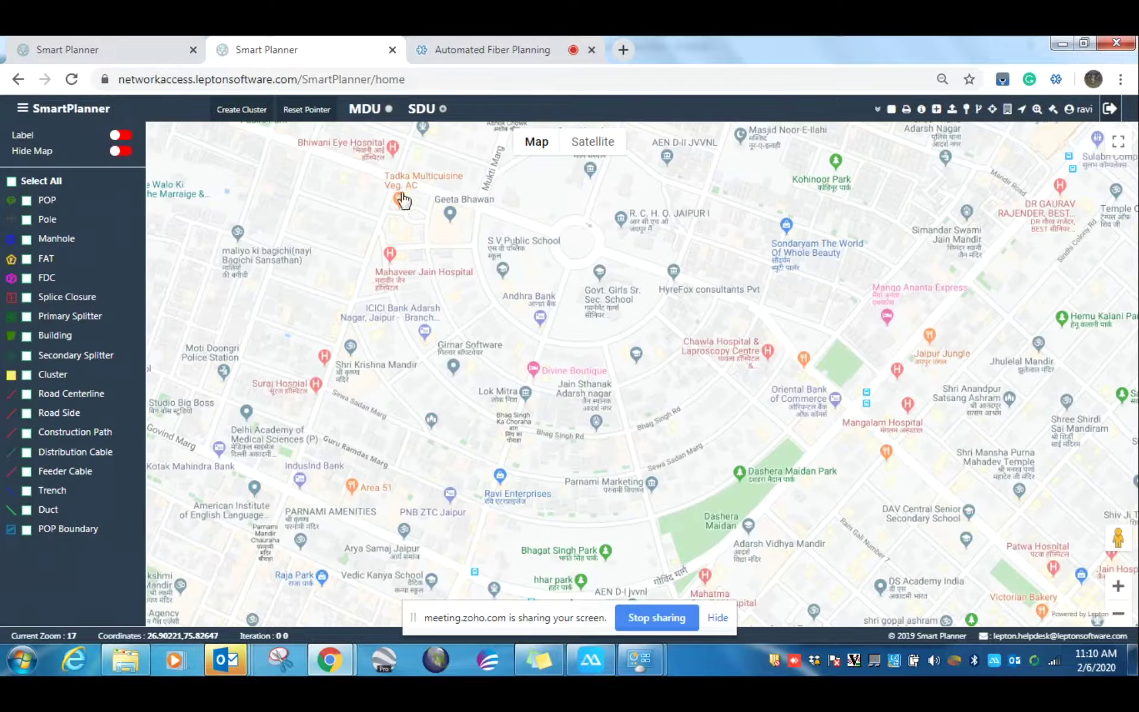
Turn on every map layer and outline the Jaipur blocks with an area-measure polygon.
click(12, 182)
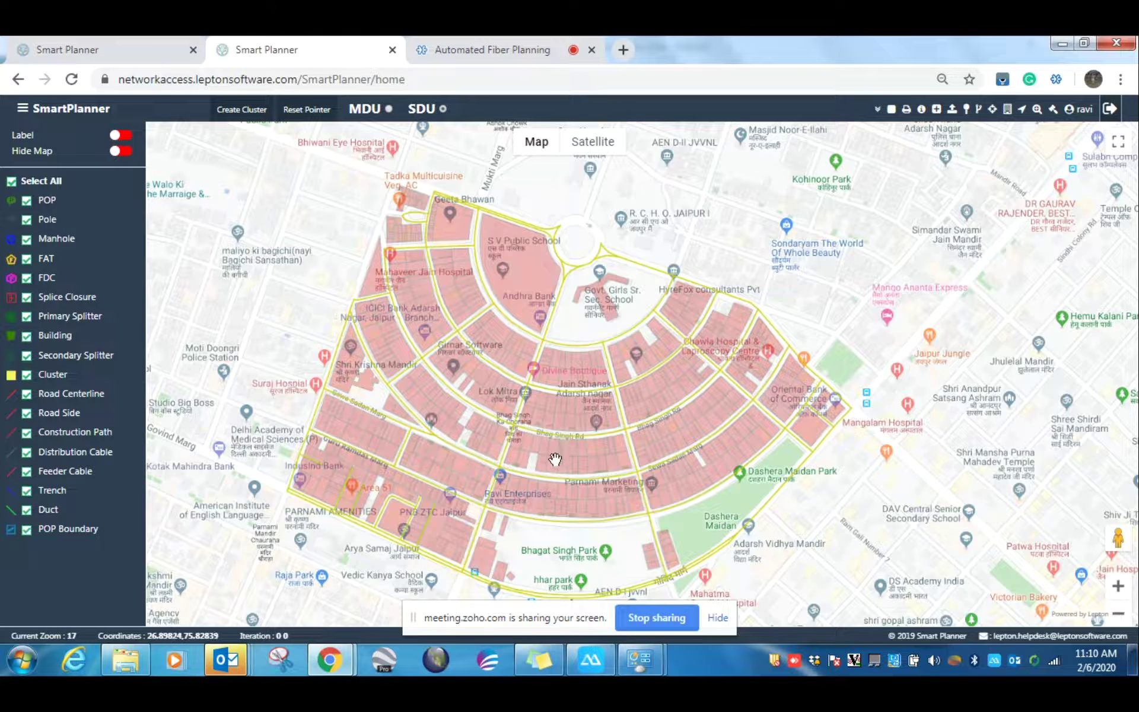
click(878, 110)
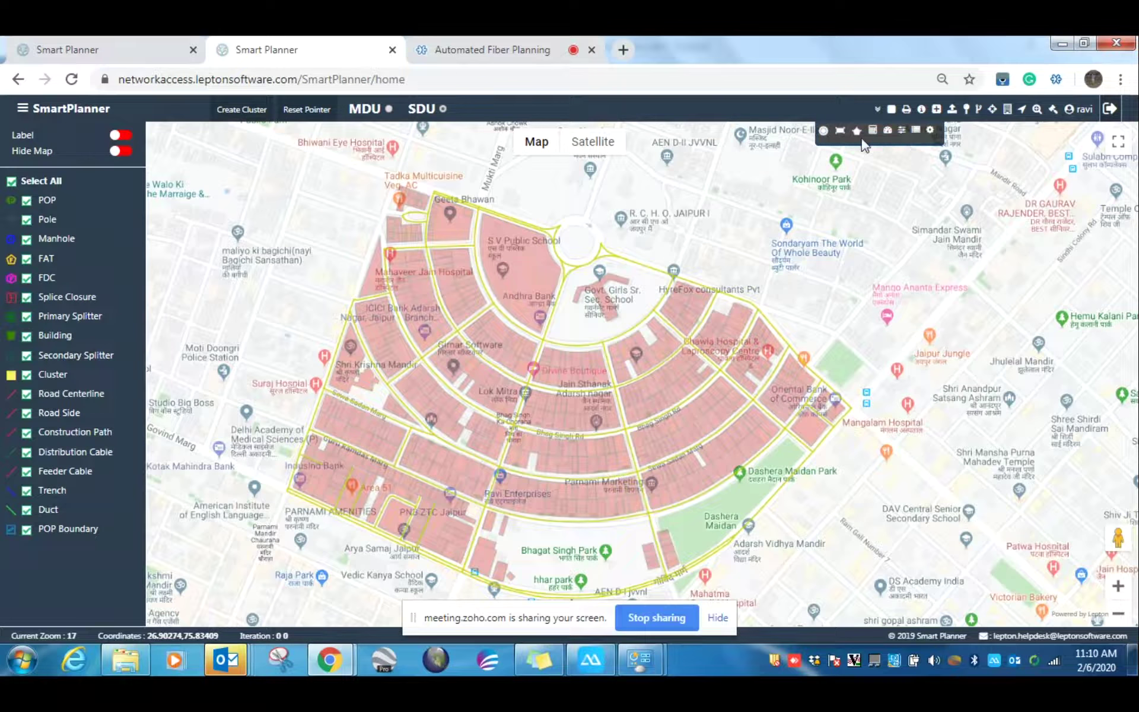
click(858, 131)
click(354, 172)
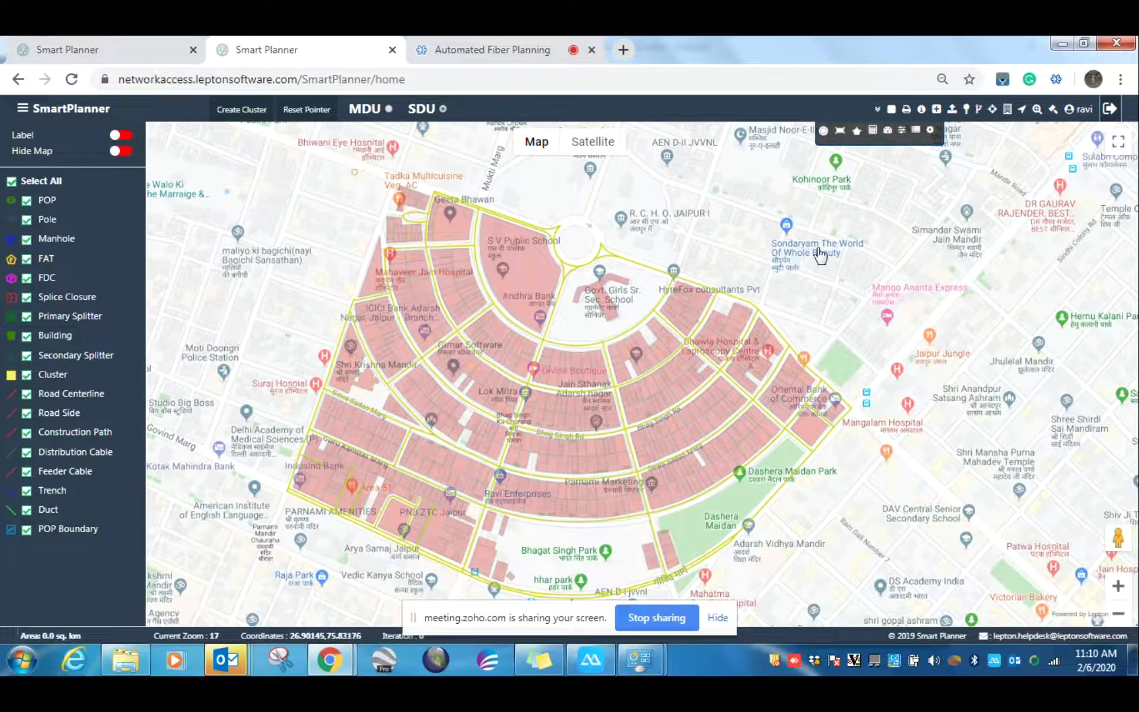
click(861, 302)
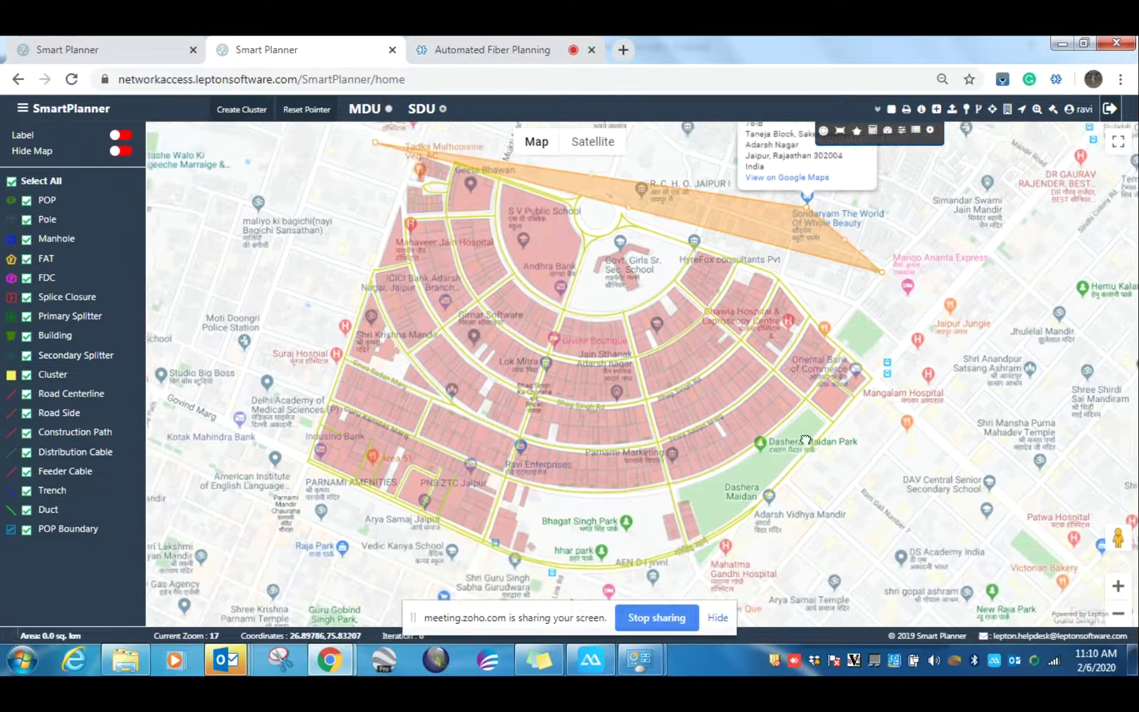
drag(805, 440, 826, 384)
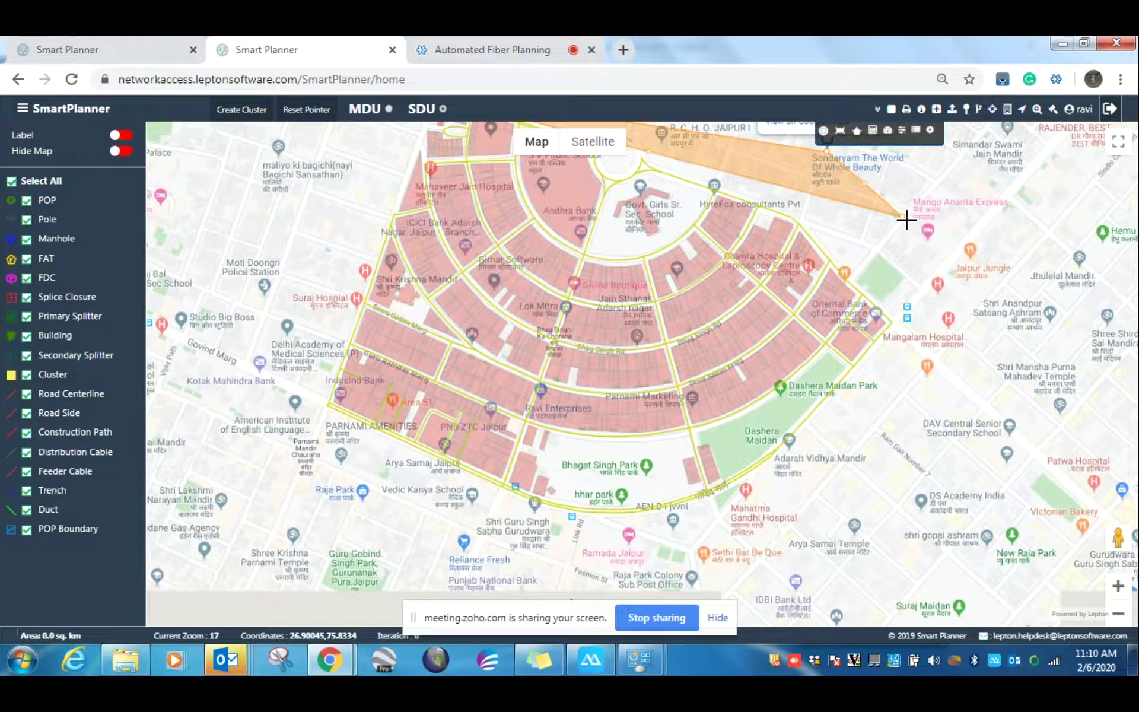
drag(906, 218, 924, 418)
drag(661, 255, 275, 489)
drag(599, 454, 706, 555)
Check the area's element list shows 113 road centrelines and 608 buildings.
click(649, 409)
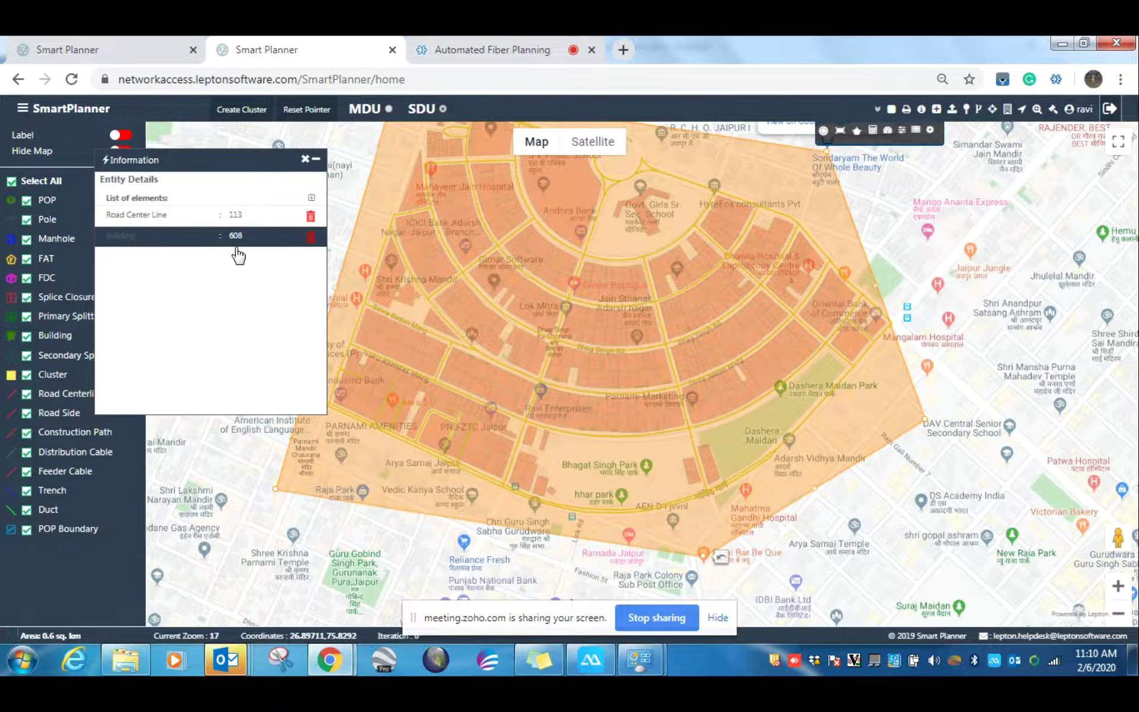
click(305, 159)
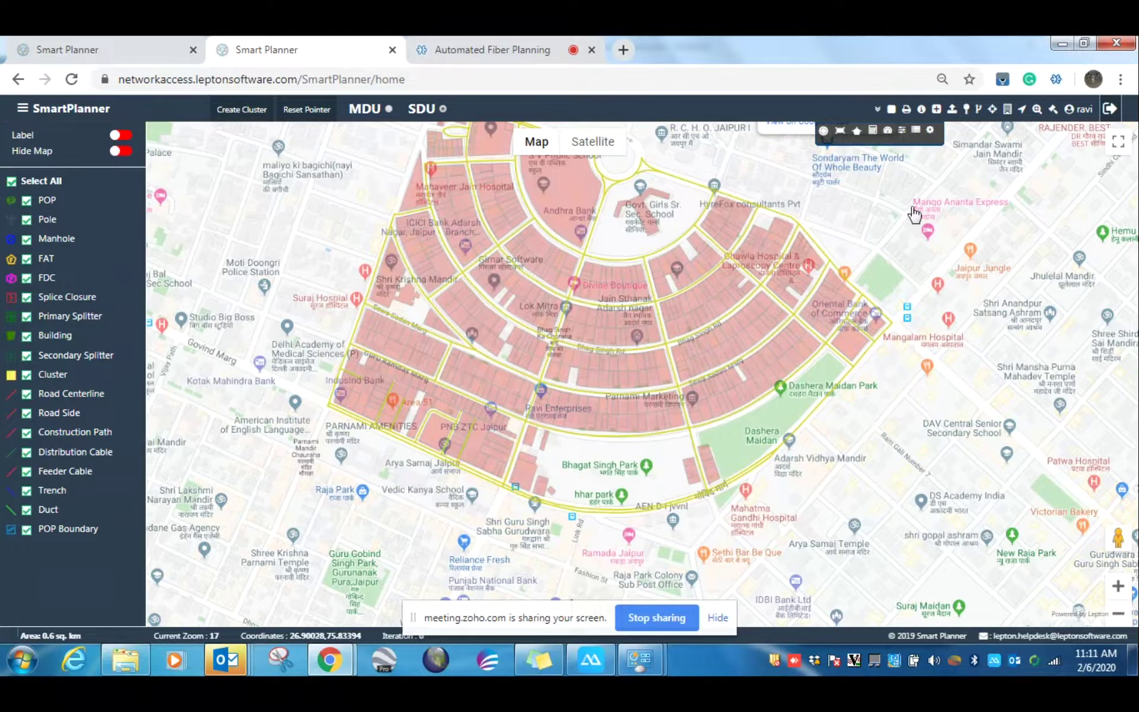
drag(911, 206, 923, 240)
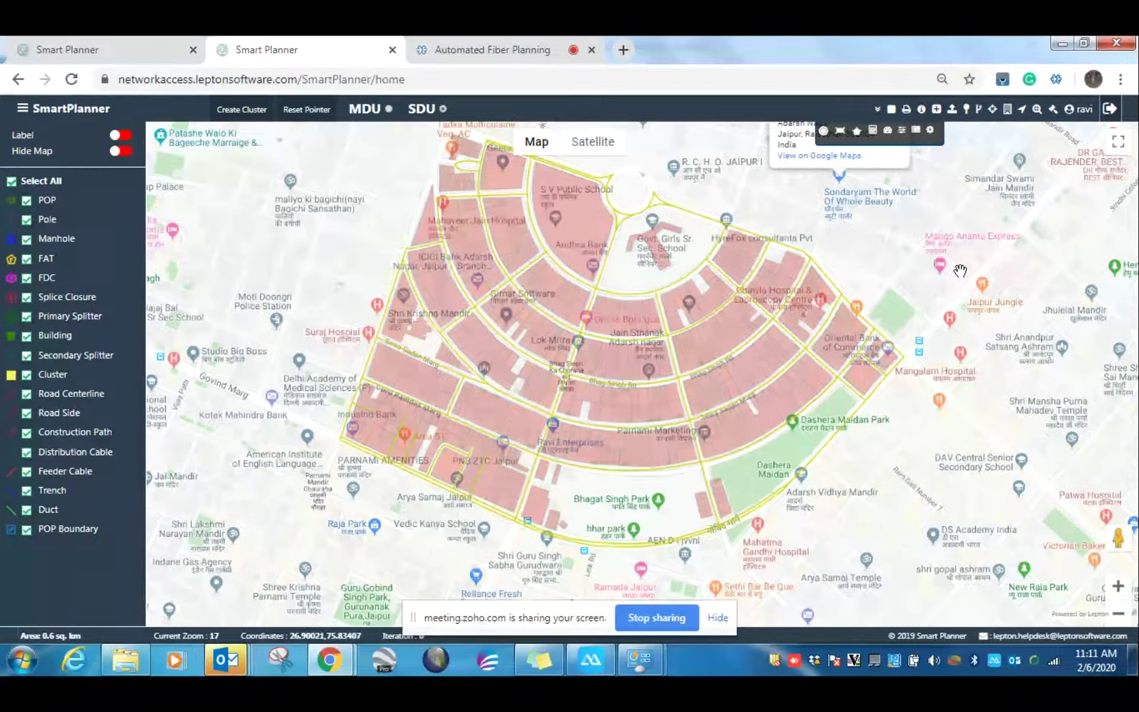
Auto-cluster the Jaipur buildings, then open the network planning Configuration panel.
click(891, 109)
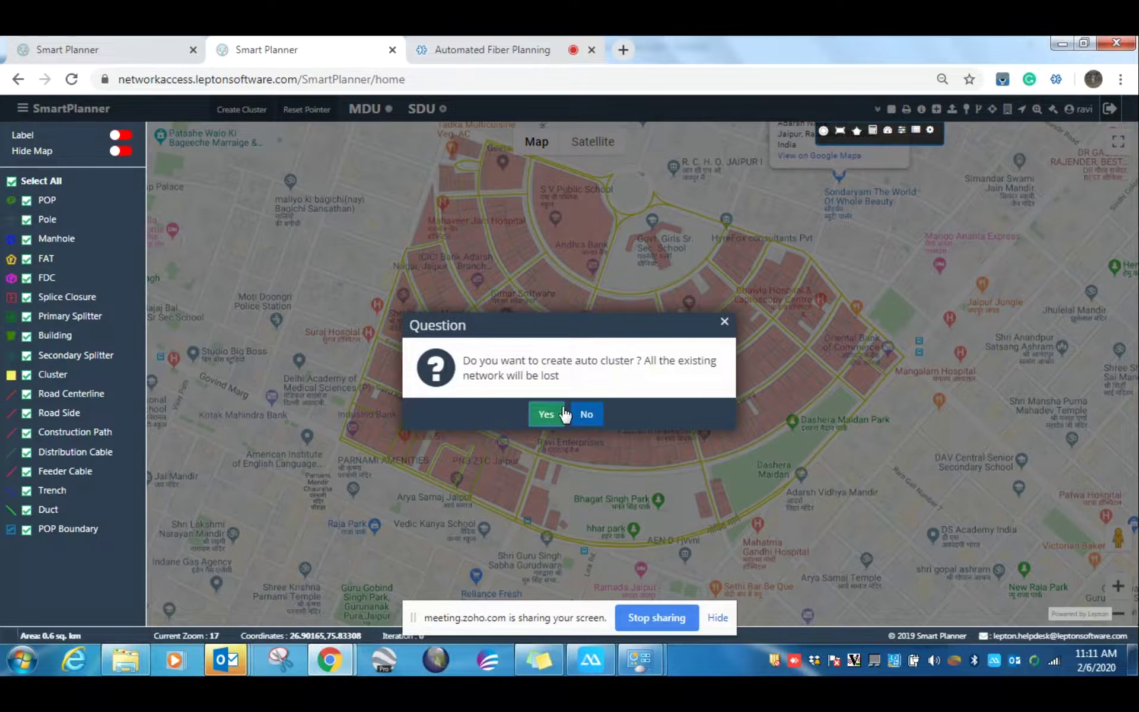
click(547, 415)
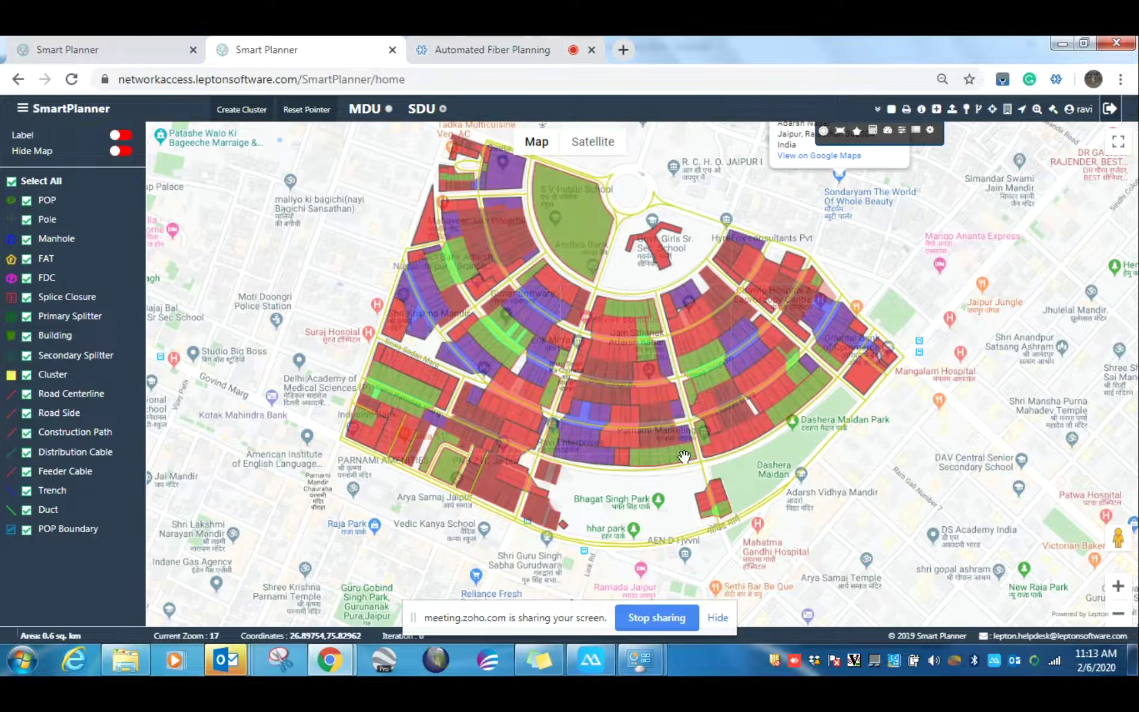
click(878, 109)
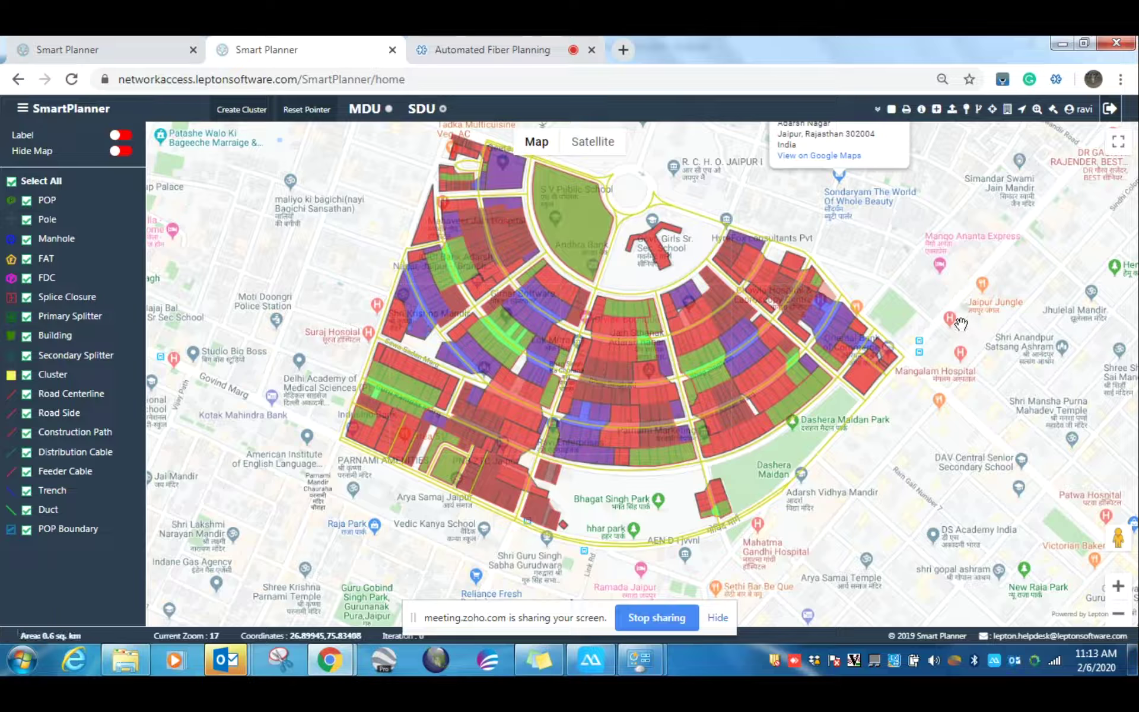
click(880, 110)
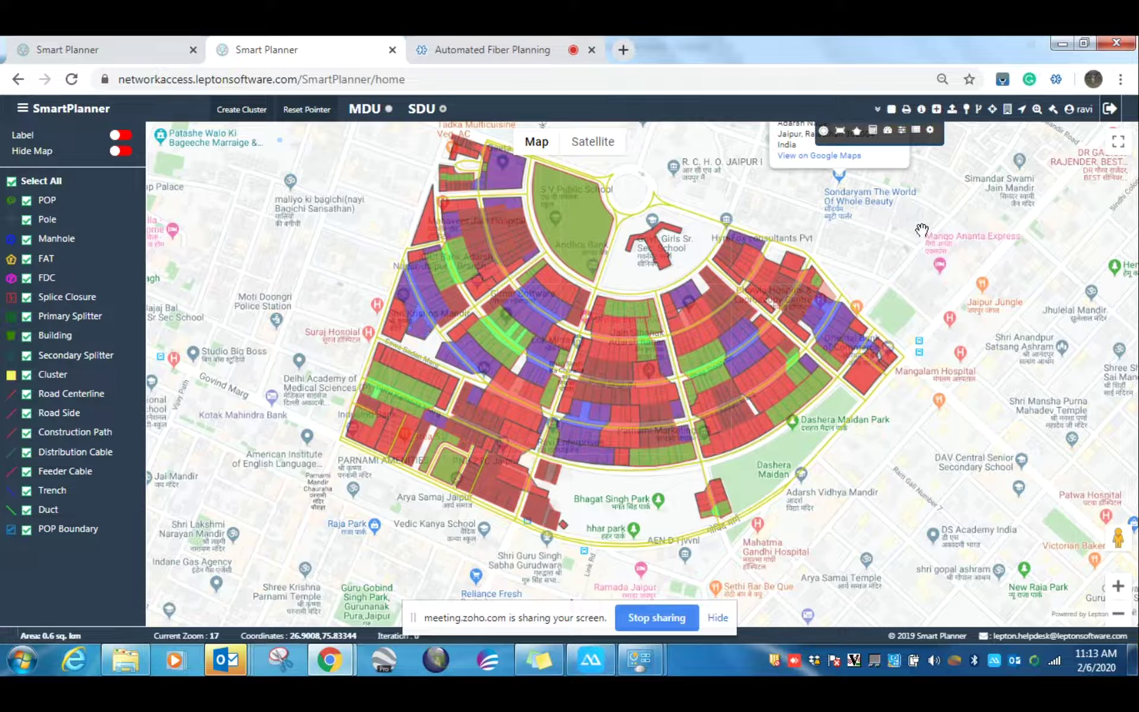
click(930, 129)
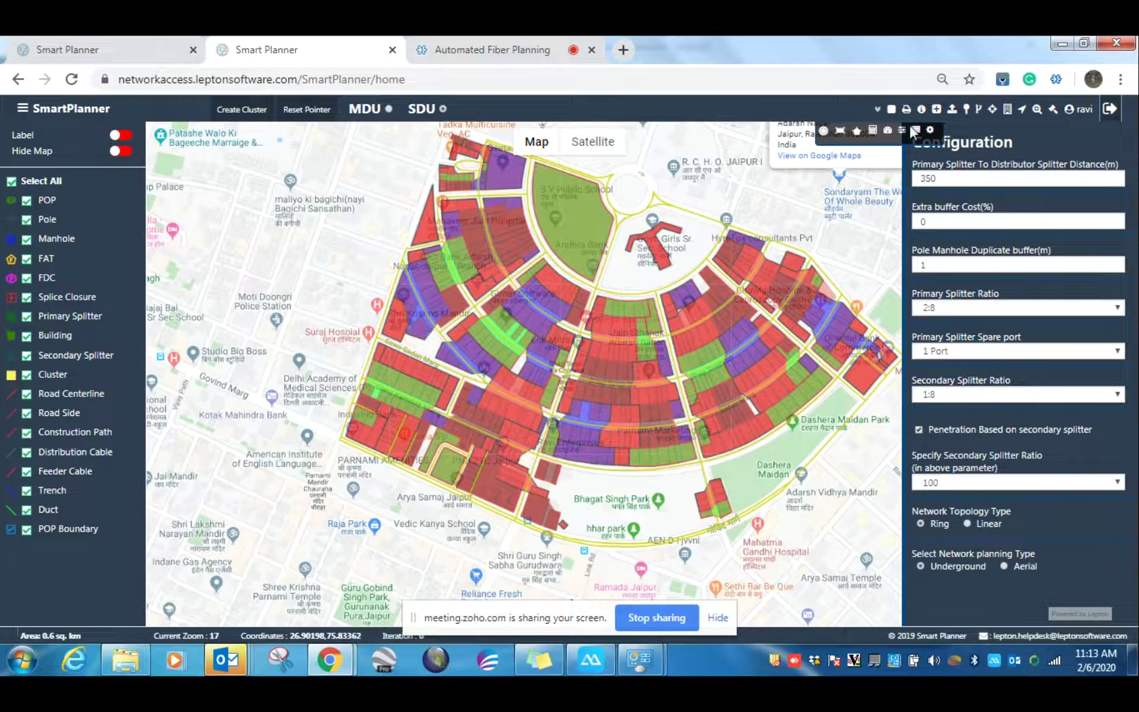
Try a 1:8 primary splitter ratio, then restore 2:8 with 1 Port spare.
click(976, 304)
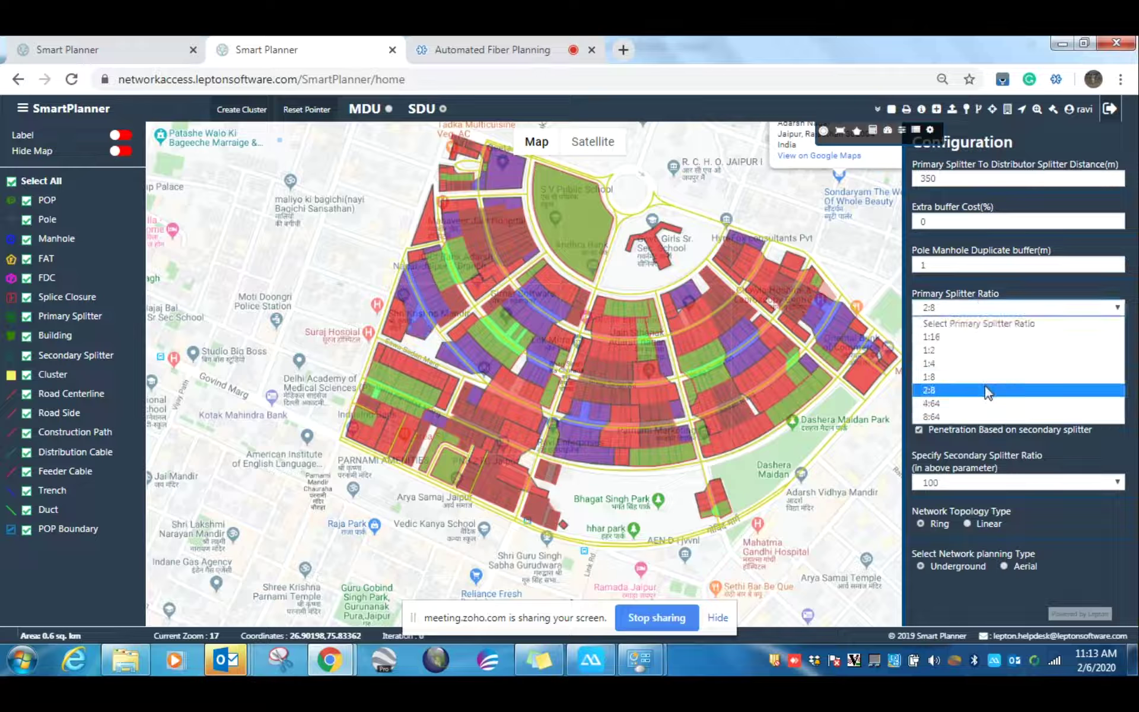
click(982, 376)
click(979, 307)
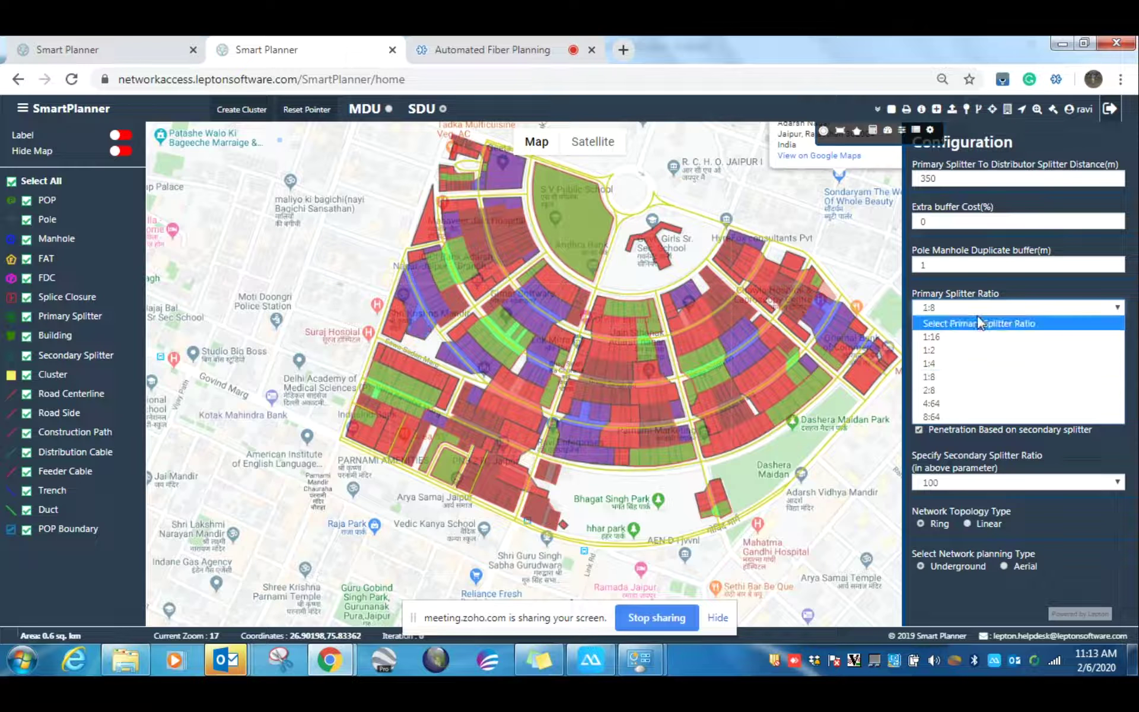
click(961, 389)
click(1016, 354)
click(1019, 355)
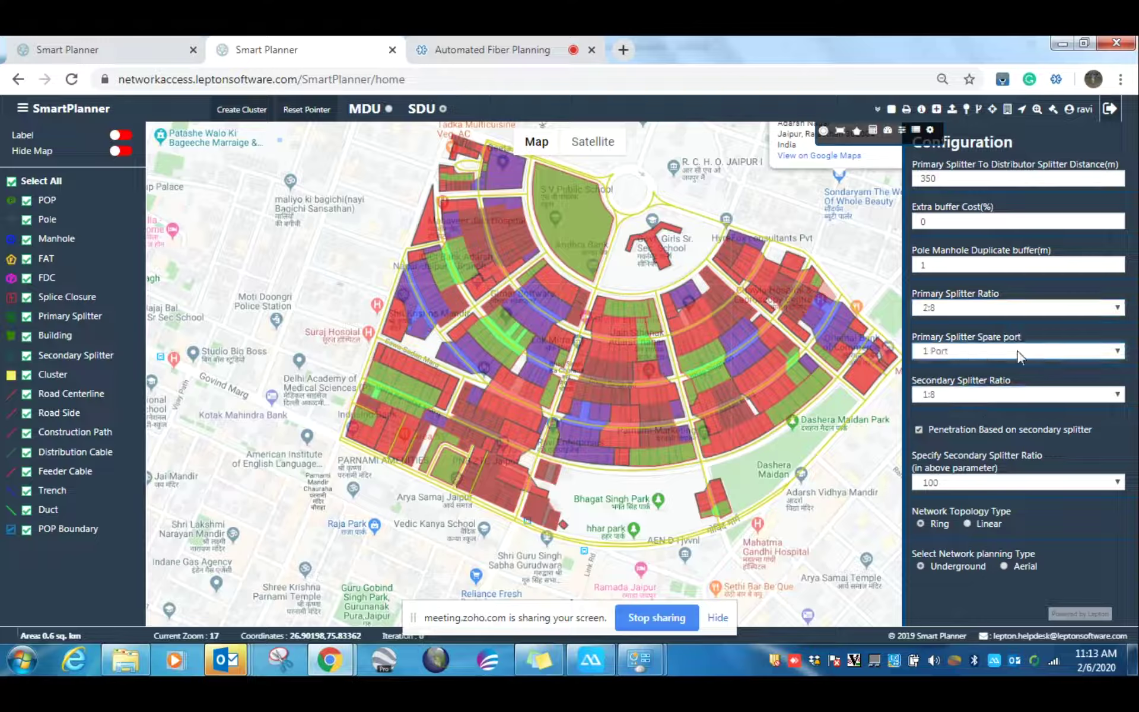
Keep 48F as the feeder cable type.
scroll(1017, 432, down, 3)
scroll(1018, 434, down, 2)
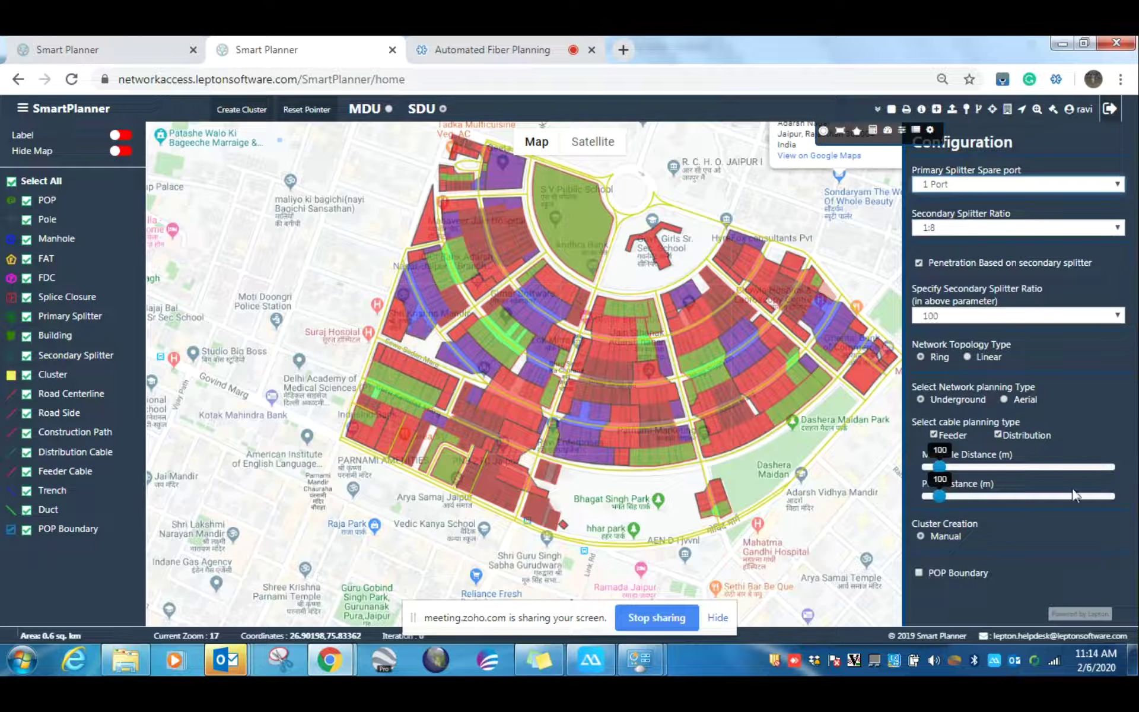
scroll(1073, 489, down, 2)
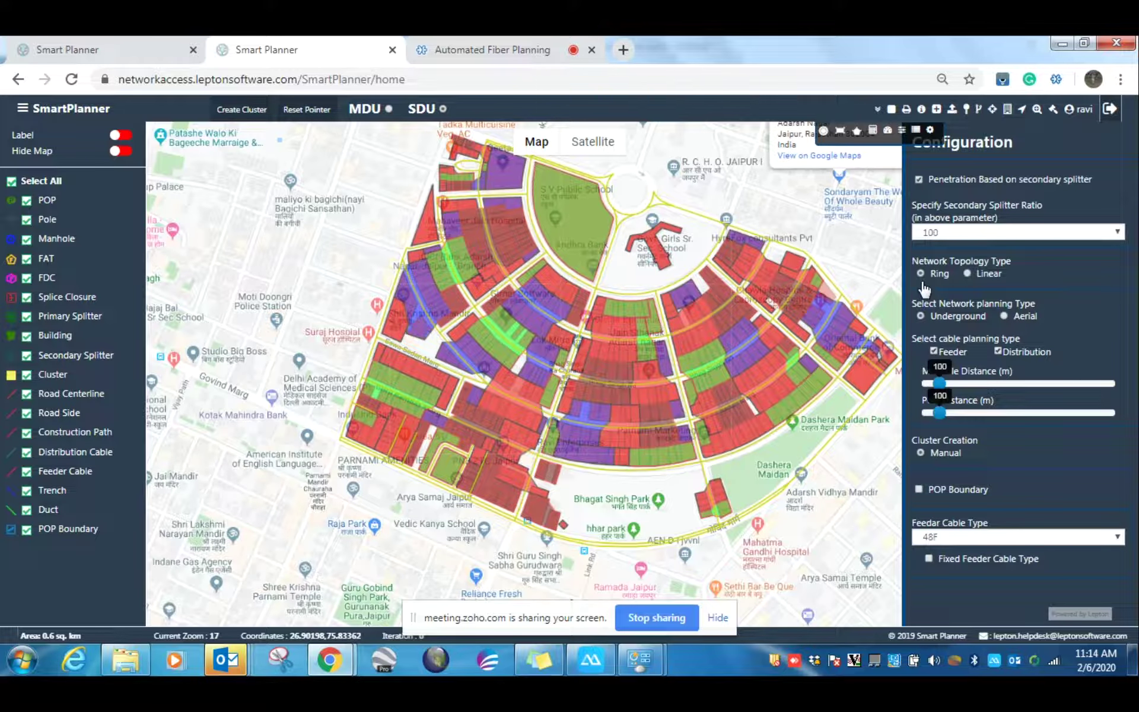
scroll(1034, 492, down, 2)
scroll(1037, 499, down, 1)
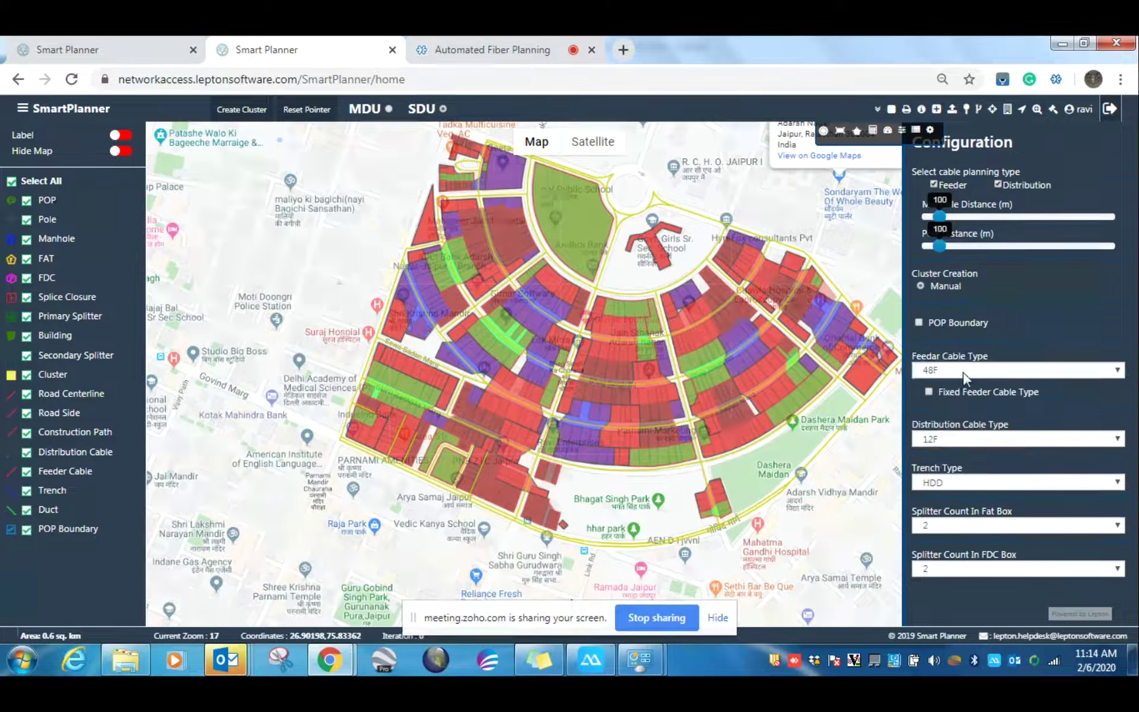
click(963, 371)
click(963, 372)
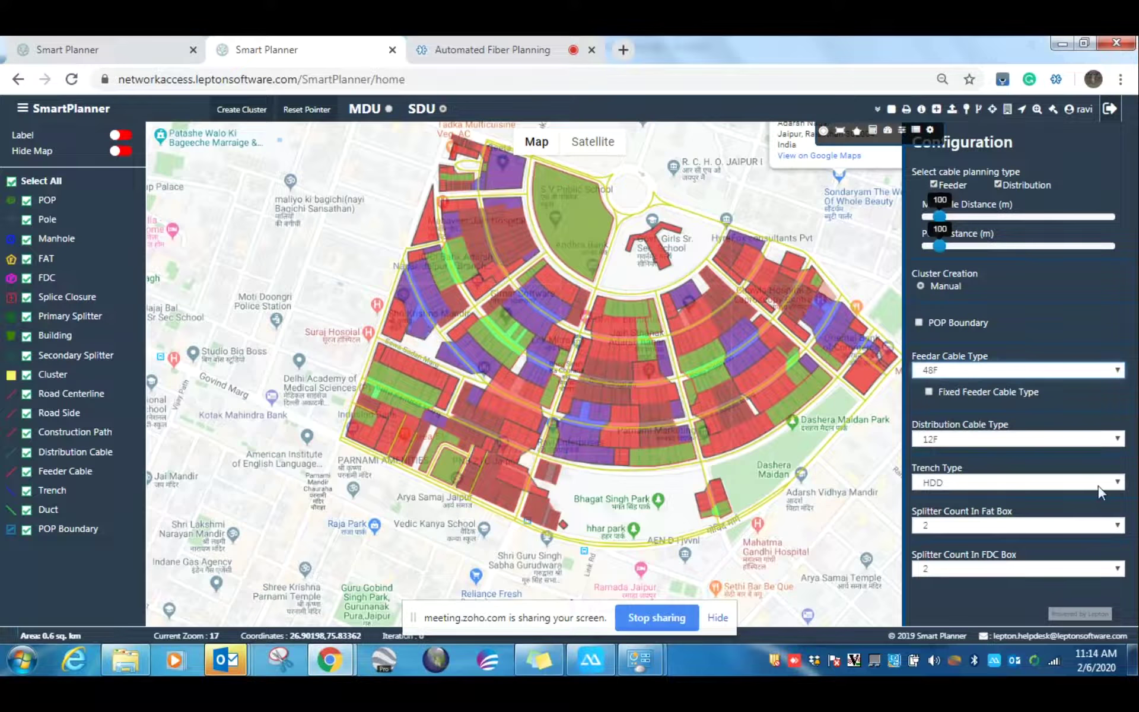
Keep HDD as the trench type and close the Configuration panel.
scroll(1057, 541, down, 2)
click(990, 400)
click(990, 399)
scroll(1043, 511, down, 1)
scroll(1065, 521, up, 2)
scroll(1066, 521, down, 2)
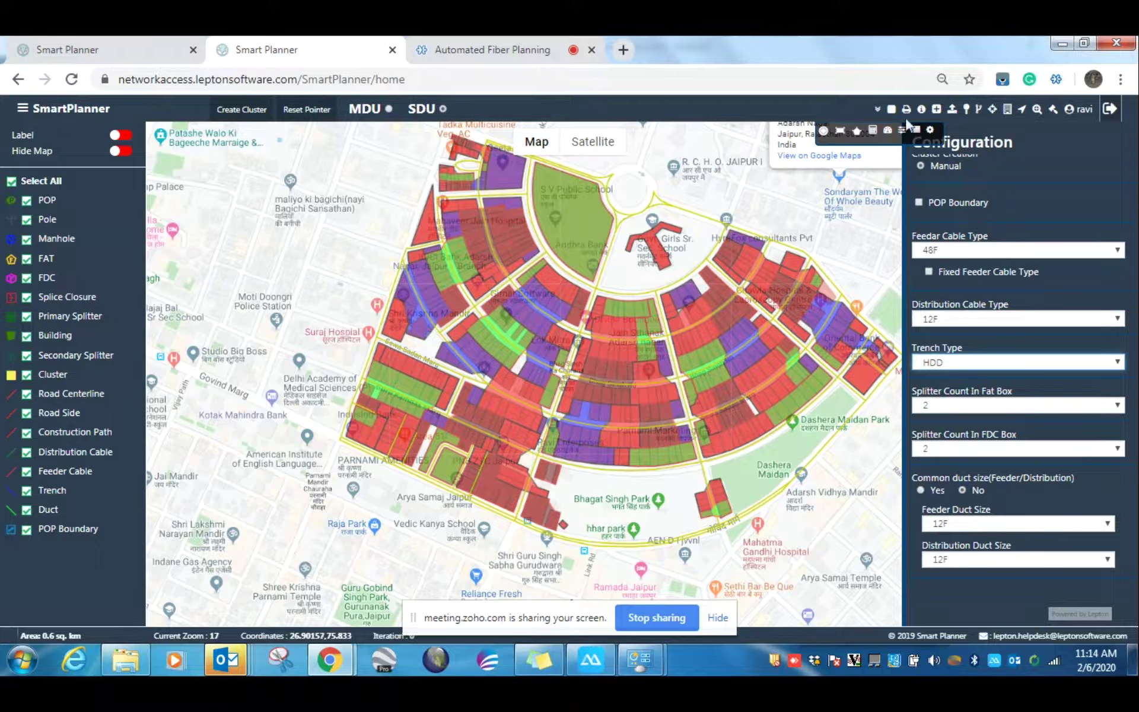
click(930, 129)
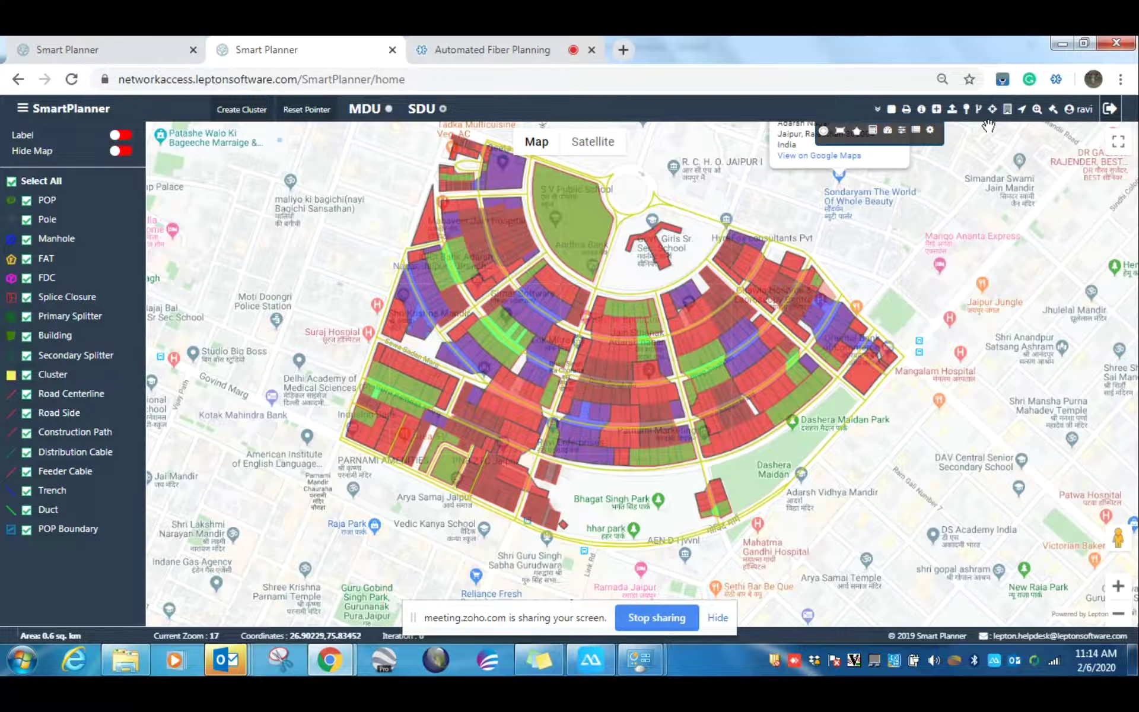
View the Govt. Girls Sr. Sec. School details and launch automatic fiber network planning.
click(996, 112)
click(655, 250)
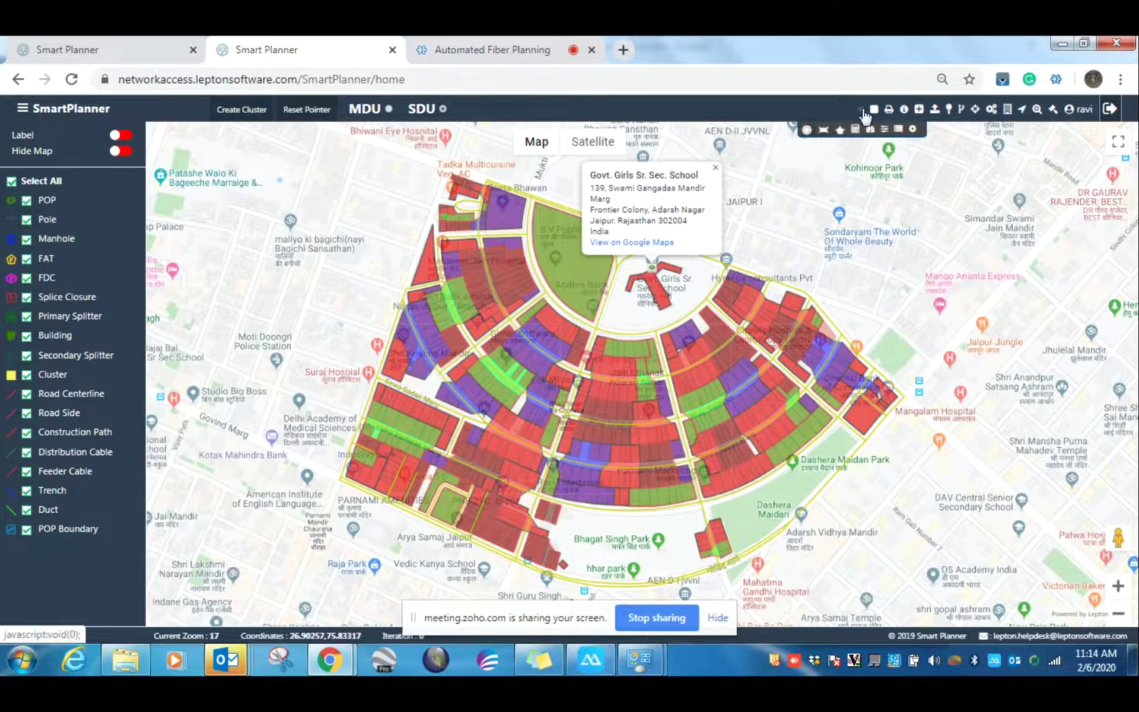
click(992, 110)
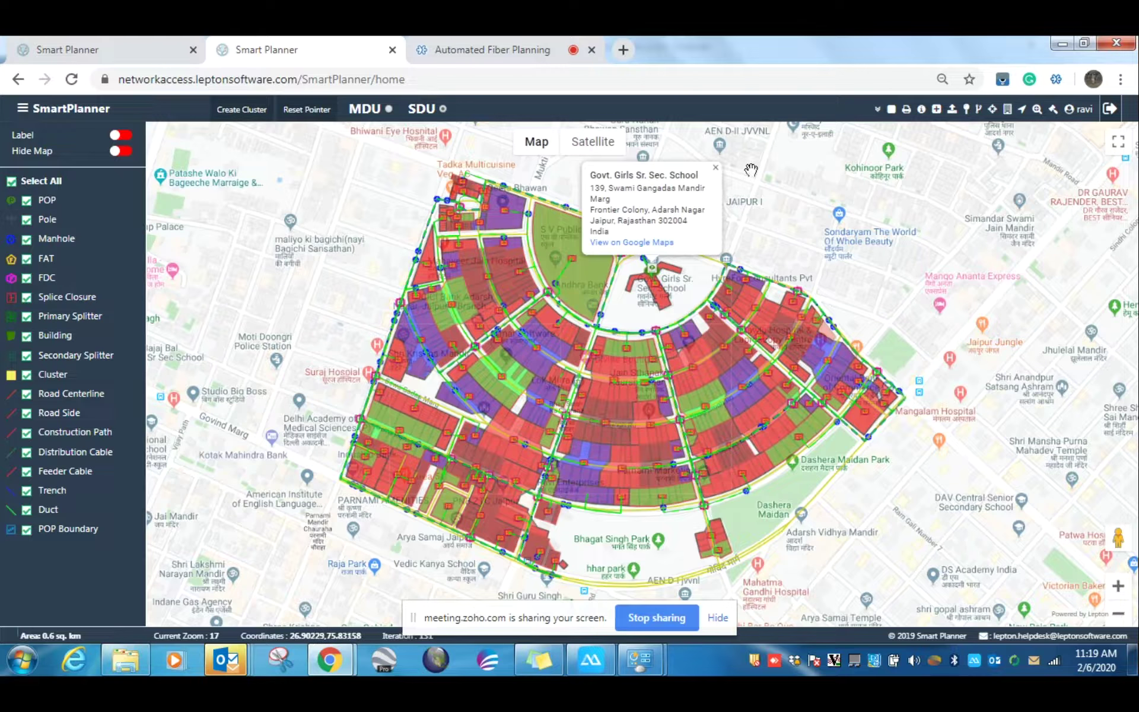
Close the school's info window once planning finishes and show the Saved Plans list.
click(715, 168)
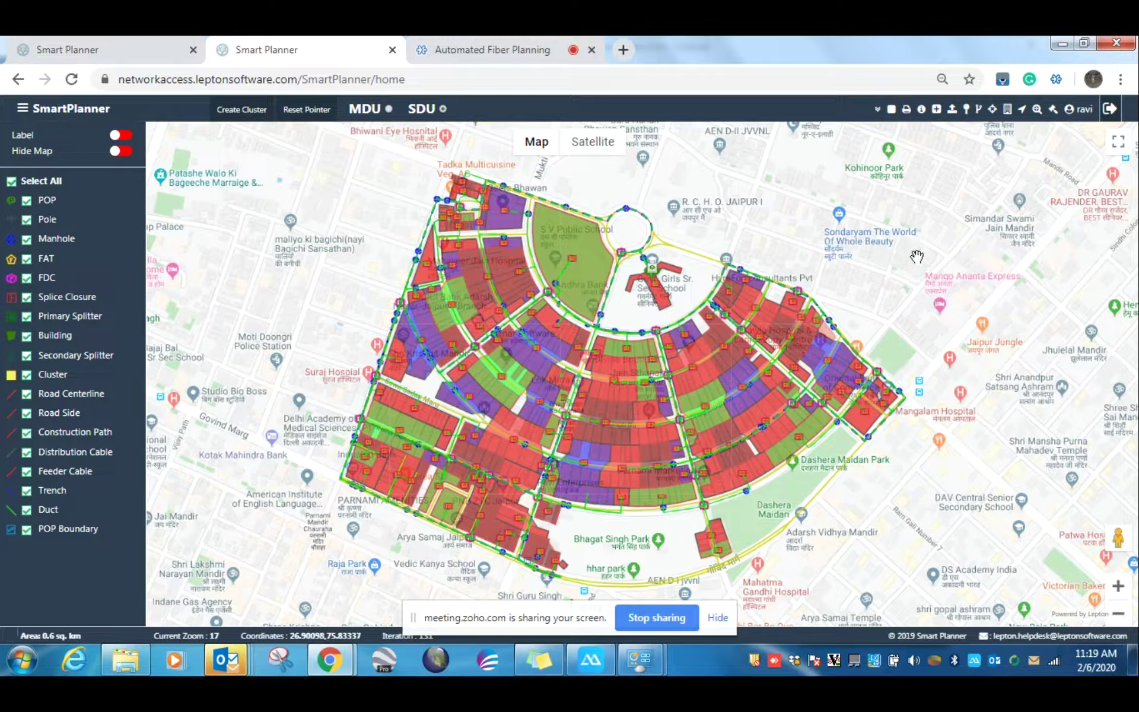
click(933, 110)
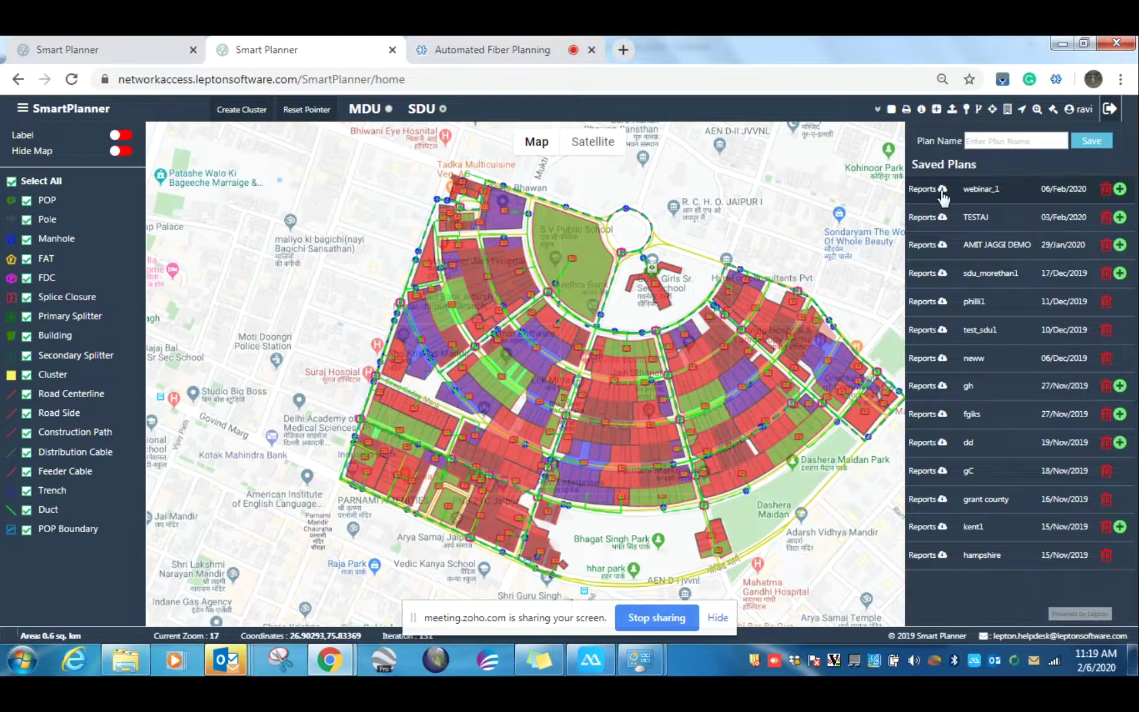
Expand webinar_1's reports and download the BOM PDF.
click(933, 191)
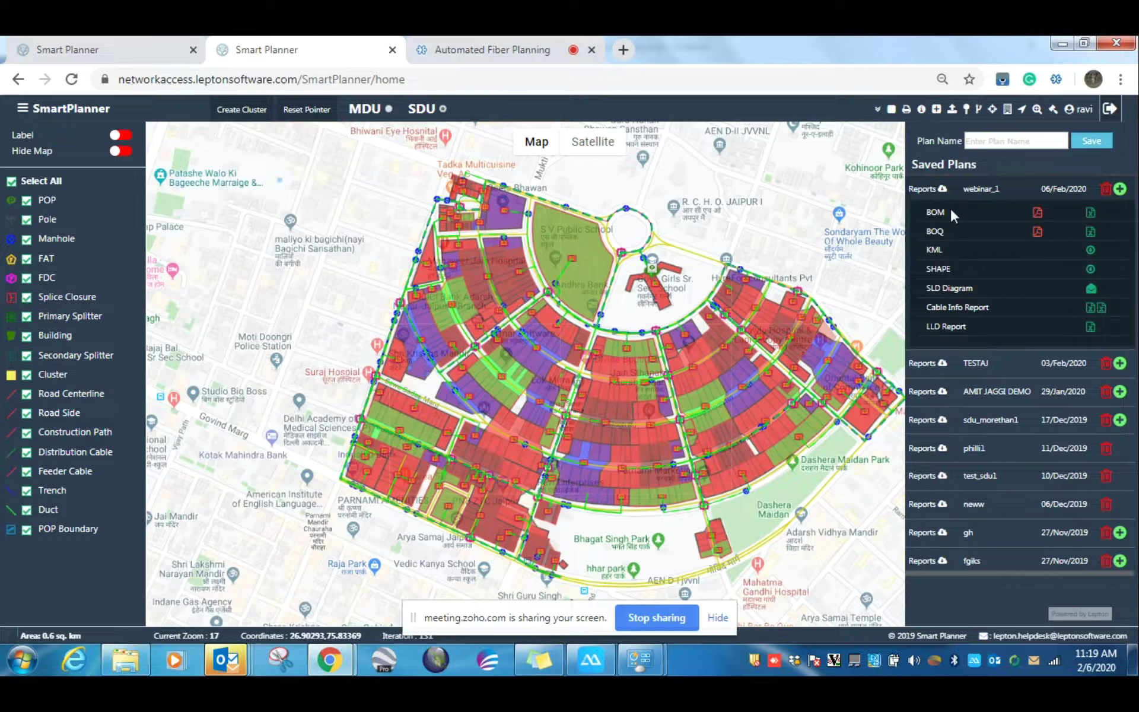
click(1035, 215)
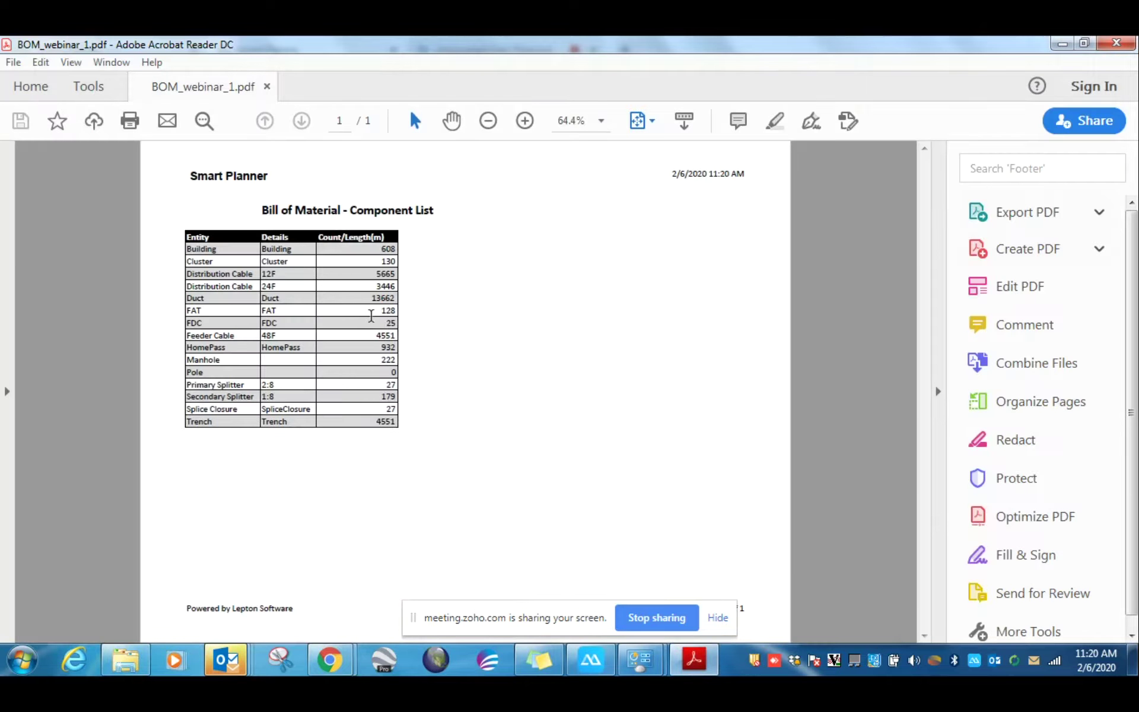
Review the BOM (128 FATs, 25 FDCs, 932 HomePasses), then minimize Acrobat Reader.
click(1062, 44)
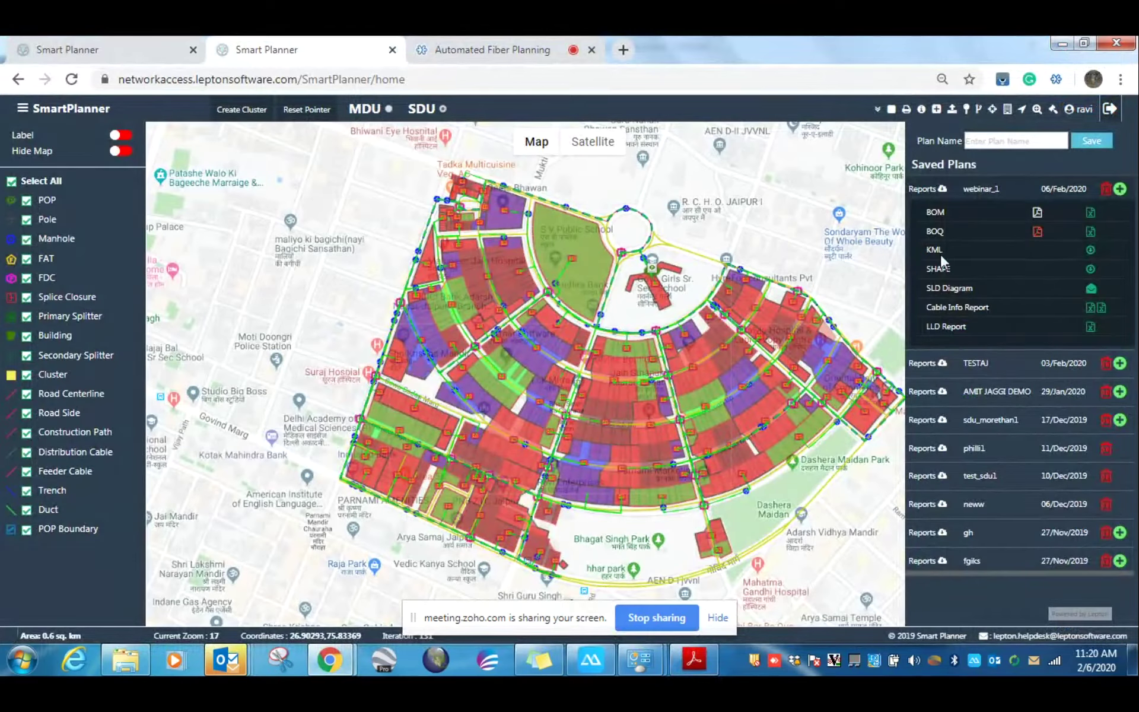
Open webinar_1's SLD Diagram and scroll through the POP-to-FDC0001 chain of 48F cables.
click(1092, 291)
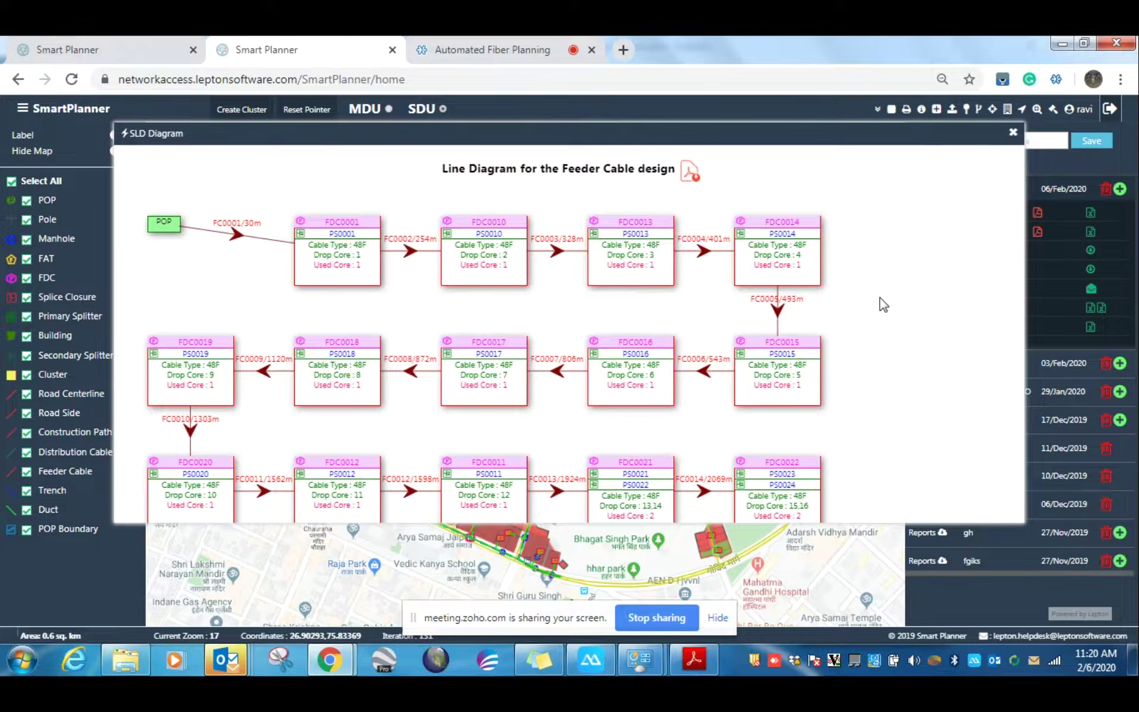
scroll(884, 307, down, 2)
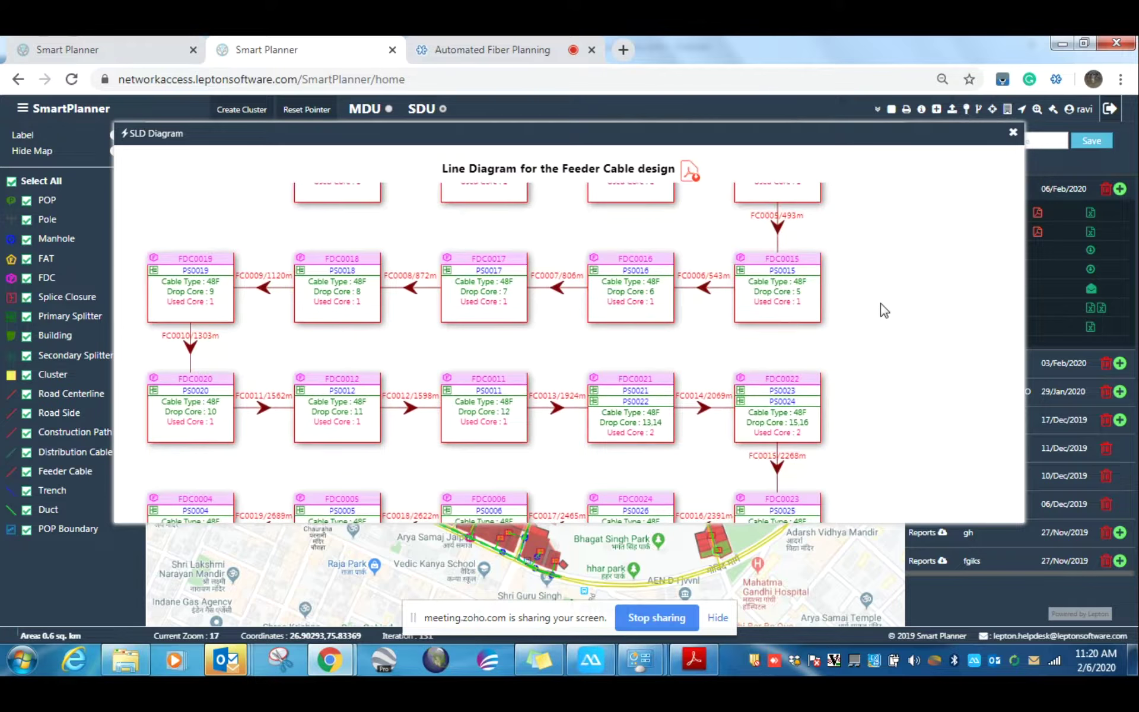
scroll(884, 309, up, 2)
scroll(884, 310, down, 4)
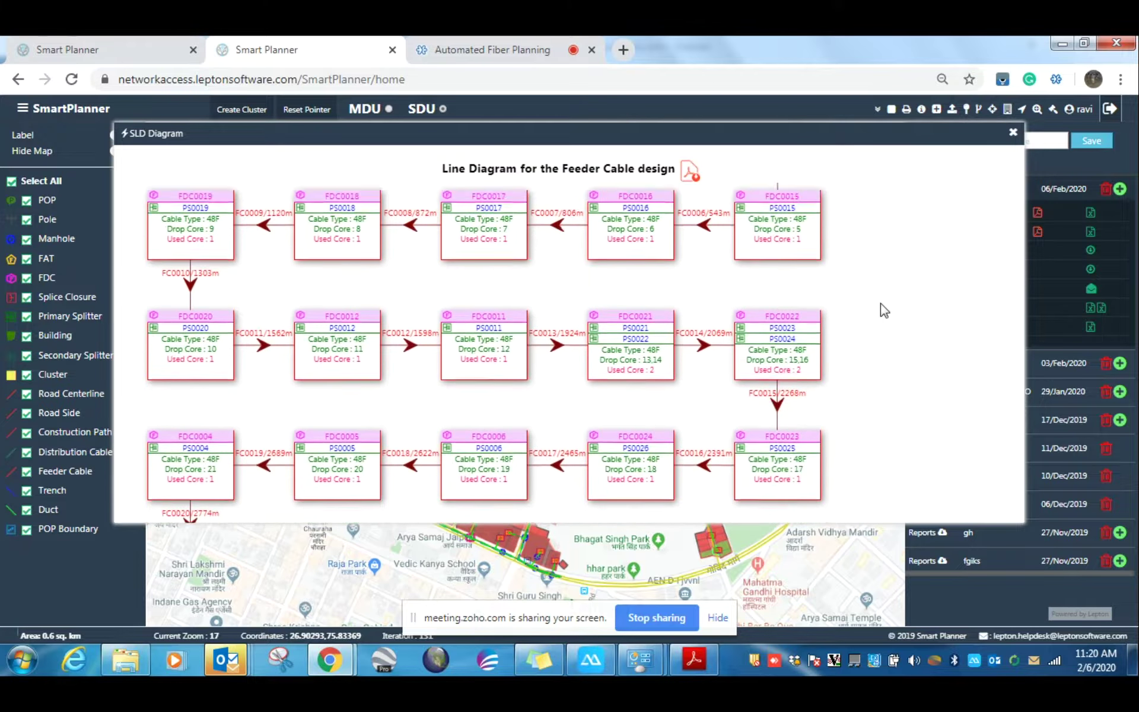
scroll(884, 309, up, 4)
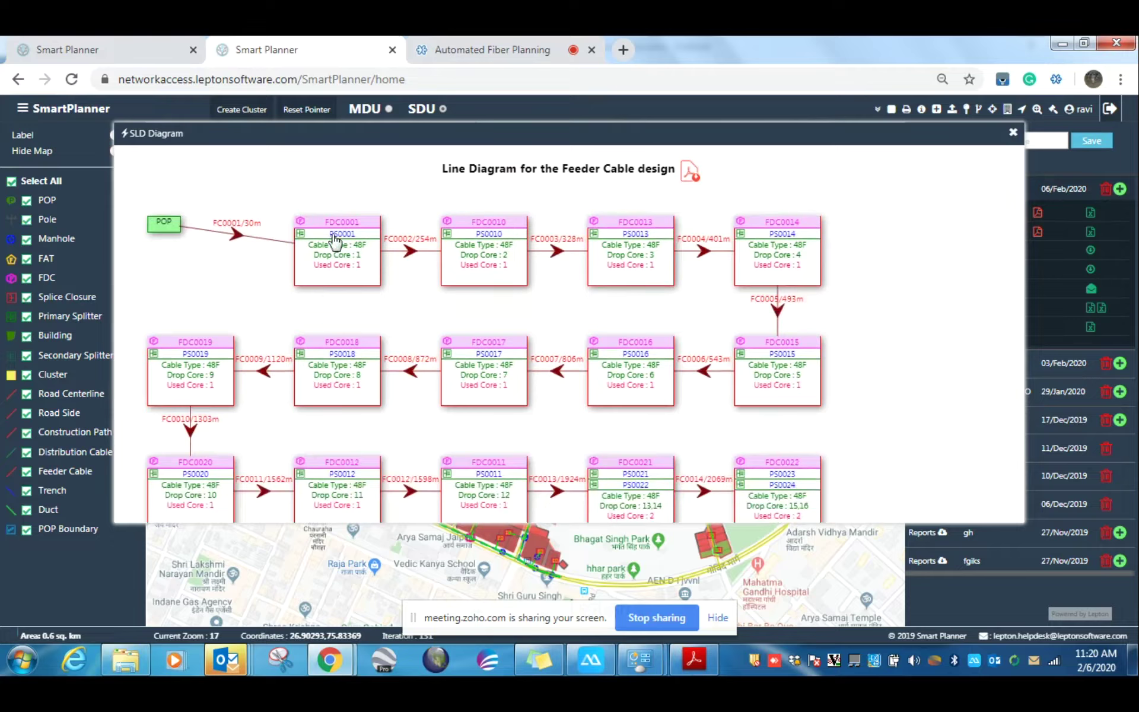
Inspect the LLD core diagram for splitter PS0001, then close the LLD and SLD windows.
click(333, 236)
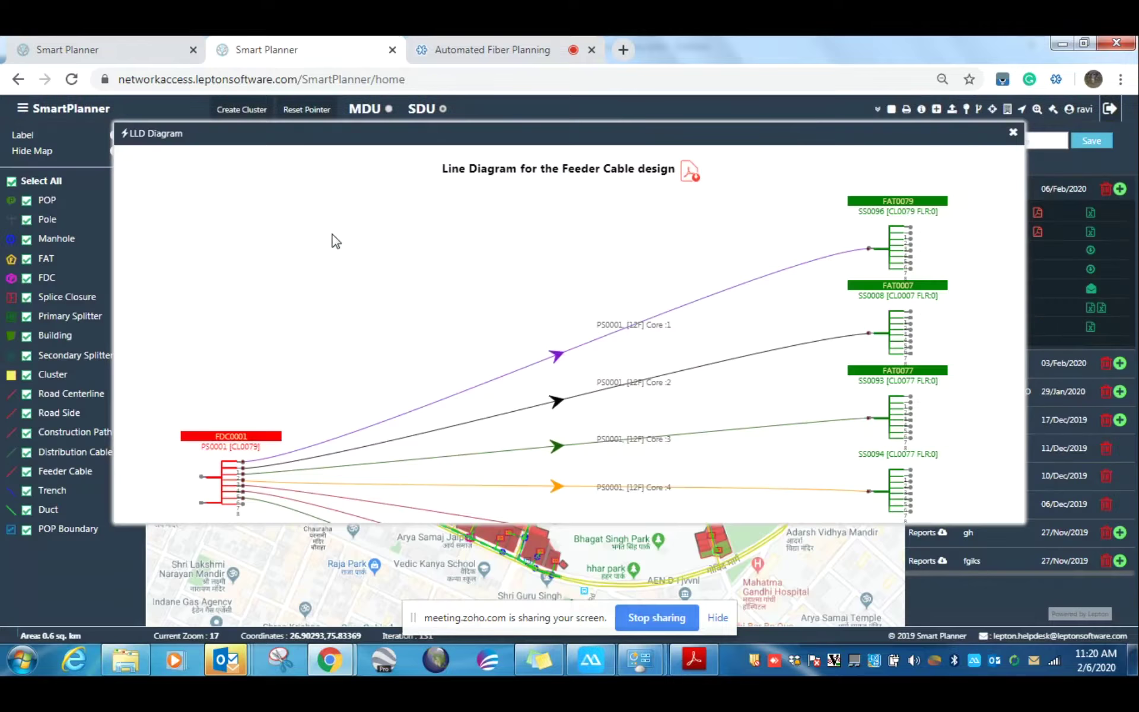
scroll(506, 356, down, 3)
scroll(506, 362, down, 1)
scroll(505, 362, up, 4)
scroll(558, 338, down, 6)
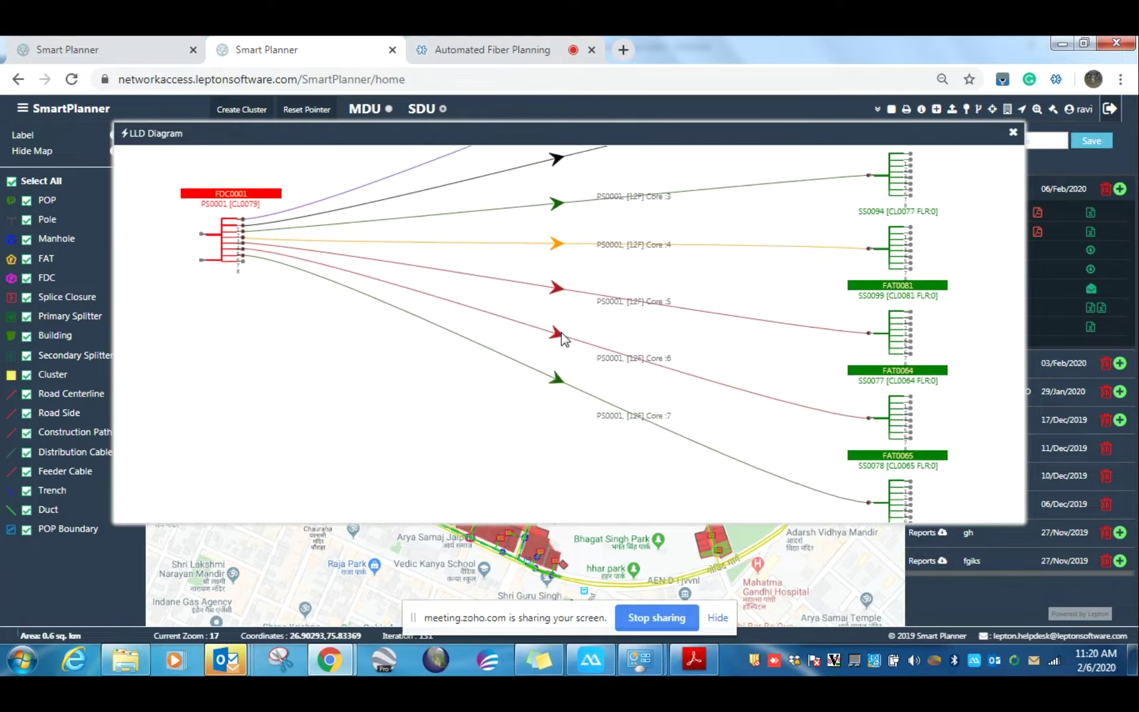
scroll(563, 337, up, 4)
scroll(564, 338, up, 2)
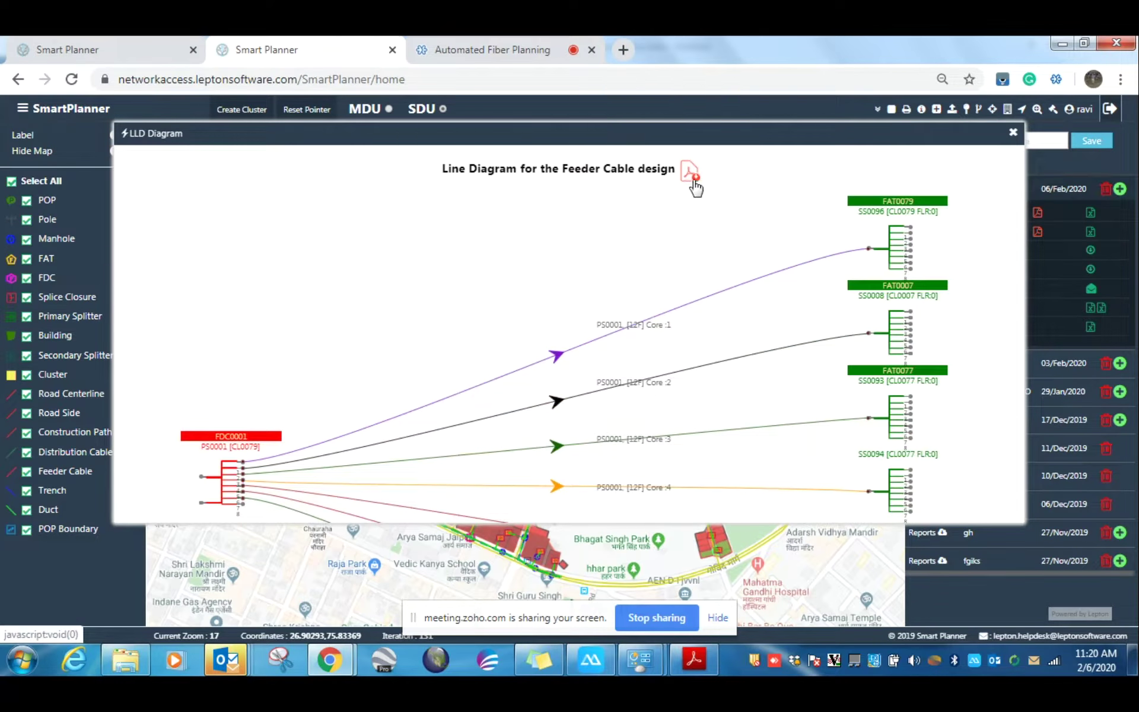
click(1012, 134)
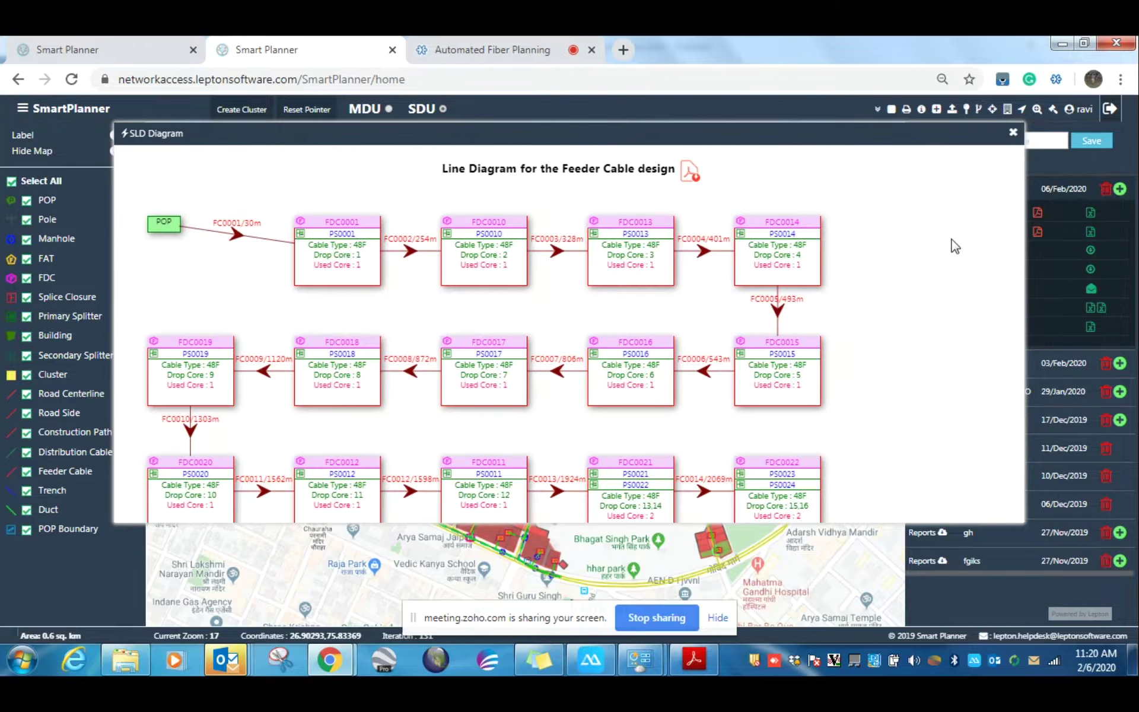
click(1013, 134)
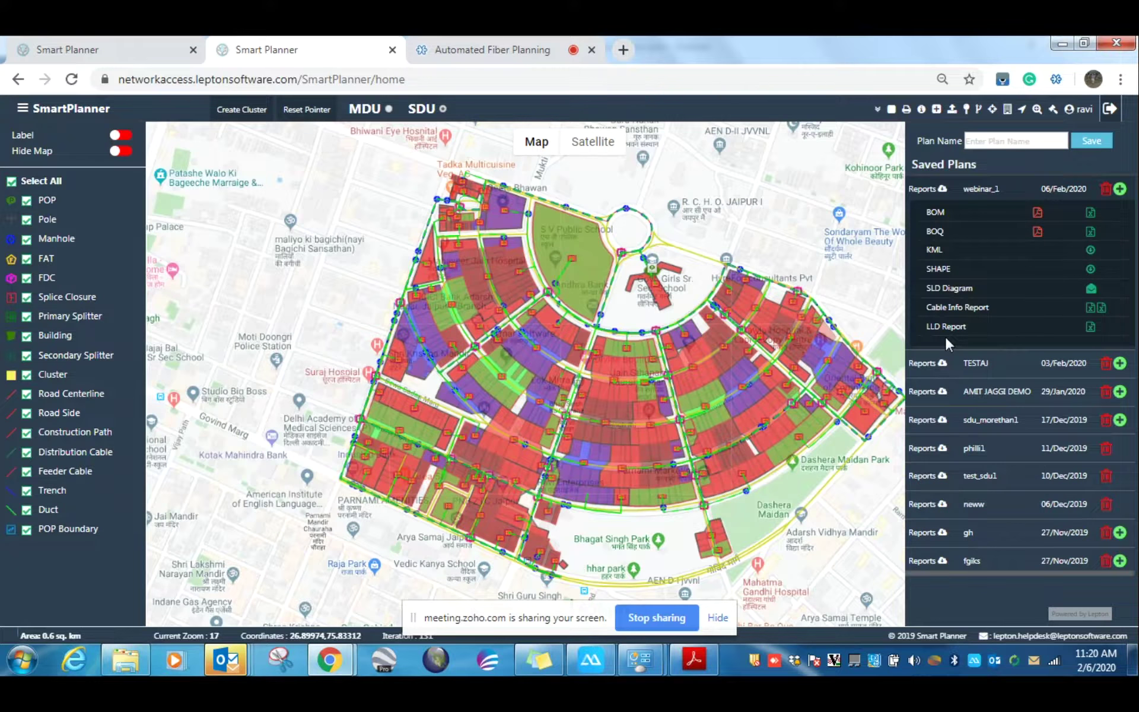